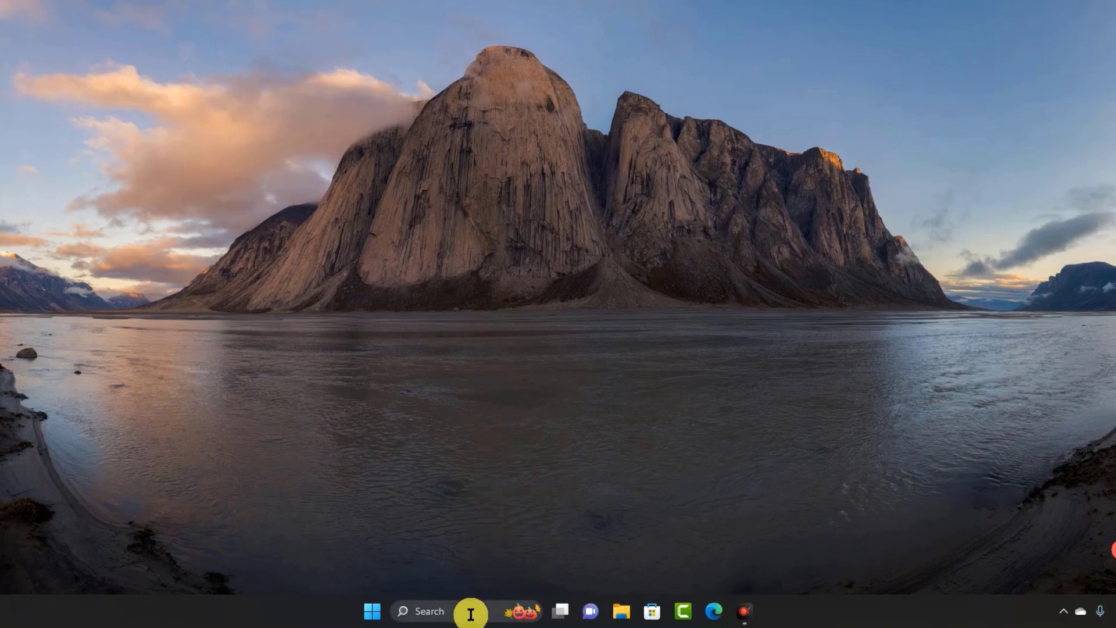
pyautogui.click(471, 615)
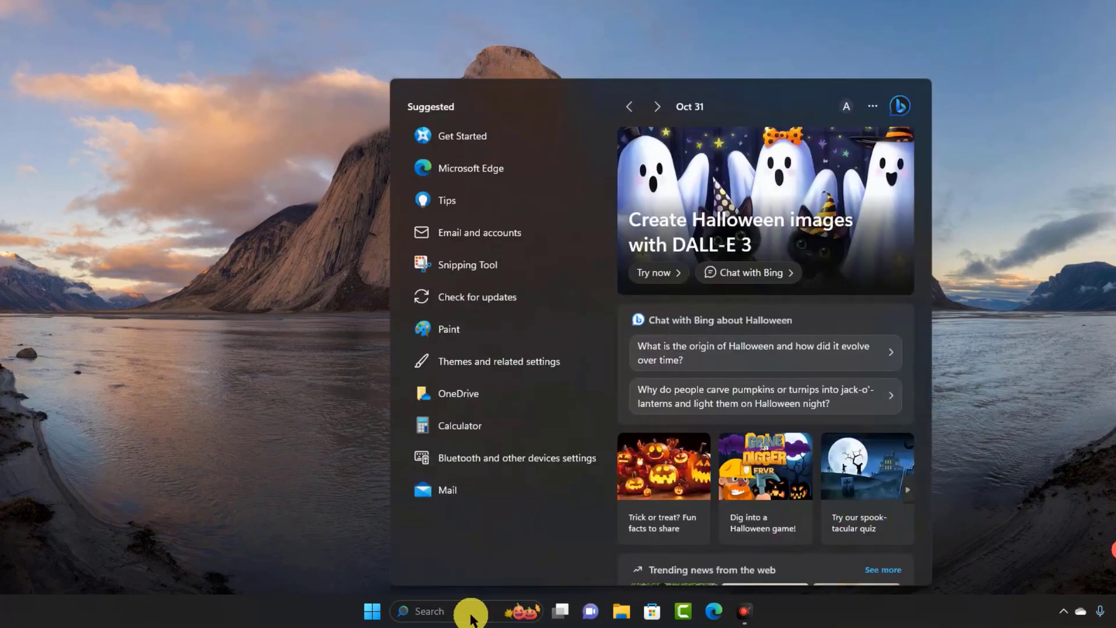
pyautogui.write('run')
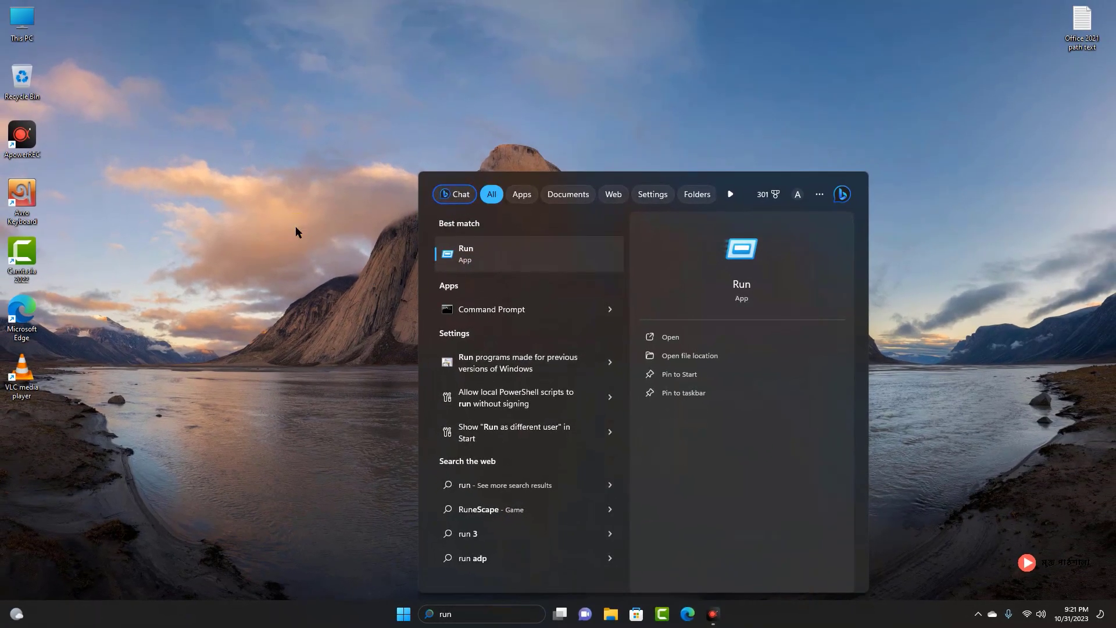
pyautogui.click(241, 147)
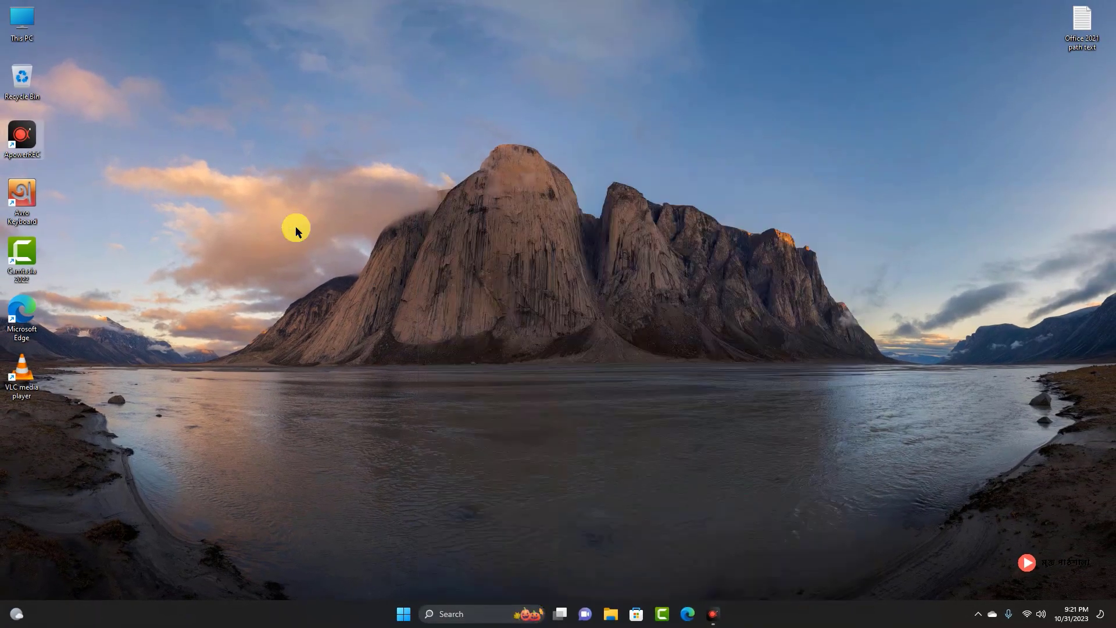
# Open the folder of recently used items with the Run command recent
pyautogui.press('super+r')
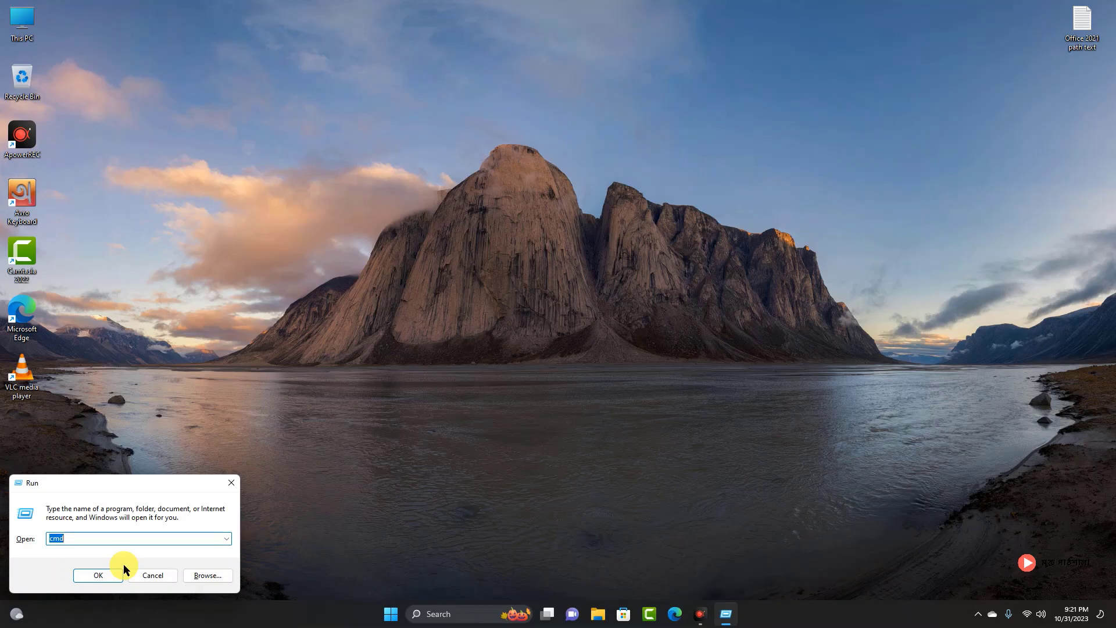
pyautogui.write('recent')
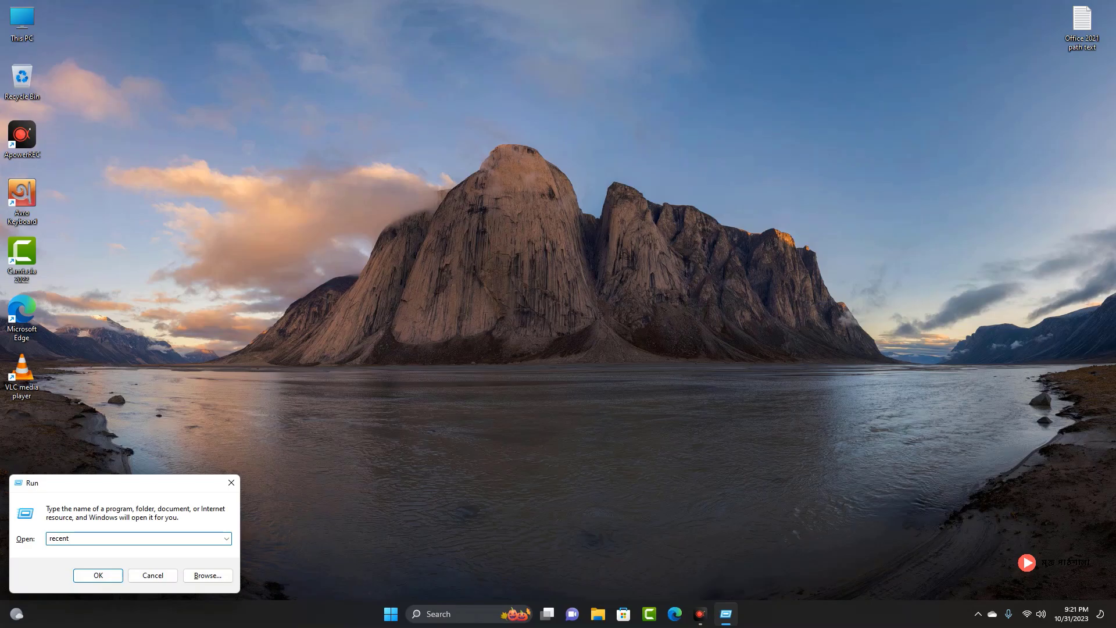
pyautogui.click(119, 573)
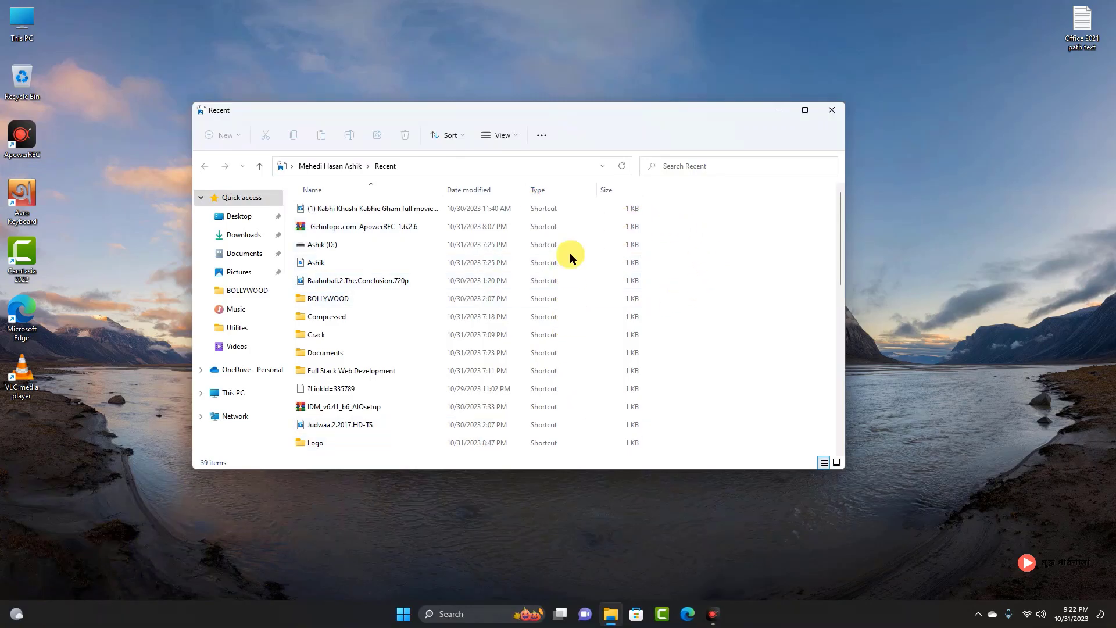
# Delete all the shortcuts in the Recent folder and close its window
pyautogui.scroll(-8, 667, 290)
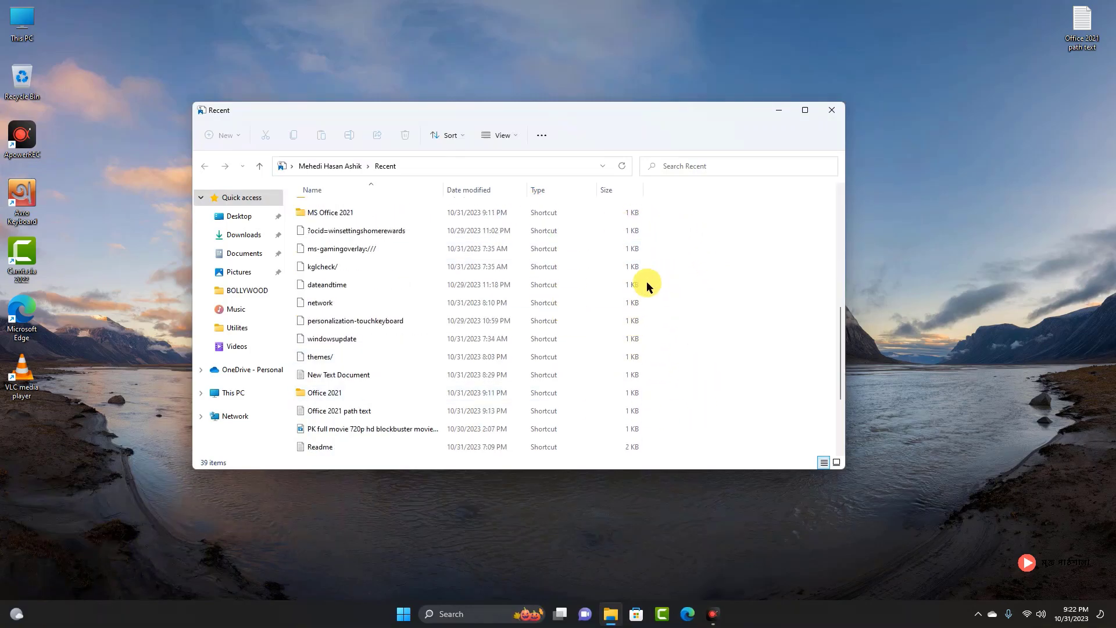
pyautogui.scroll(8, 688, 301)
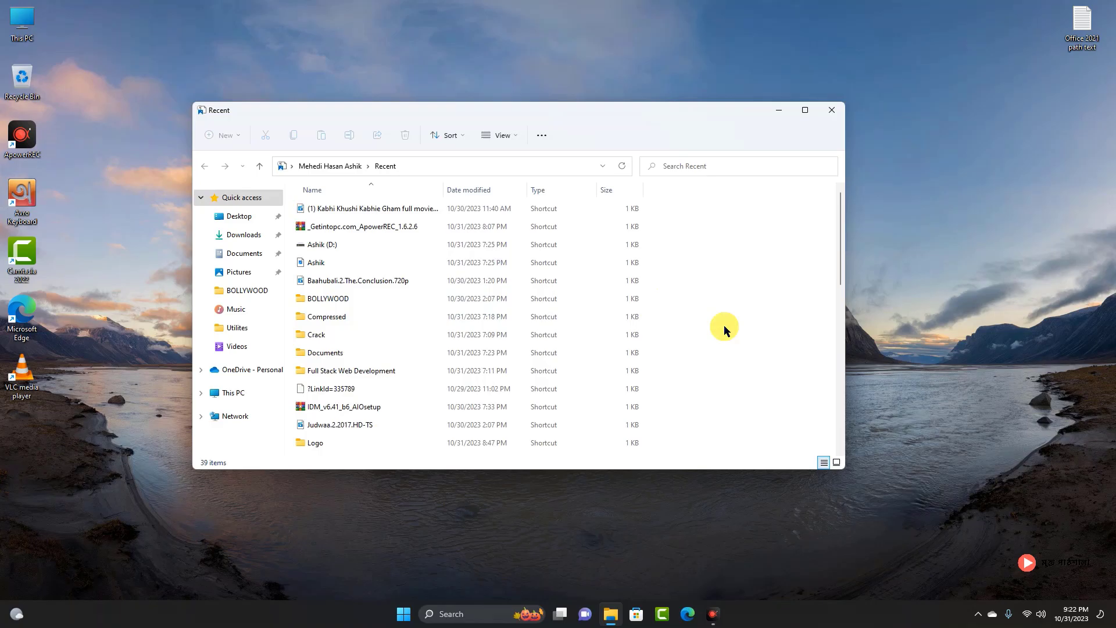
pyautogui.hotkey('ctrl', 'a')
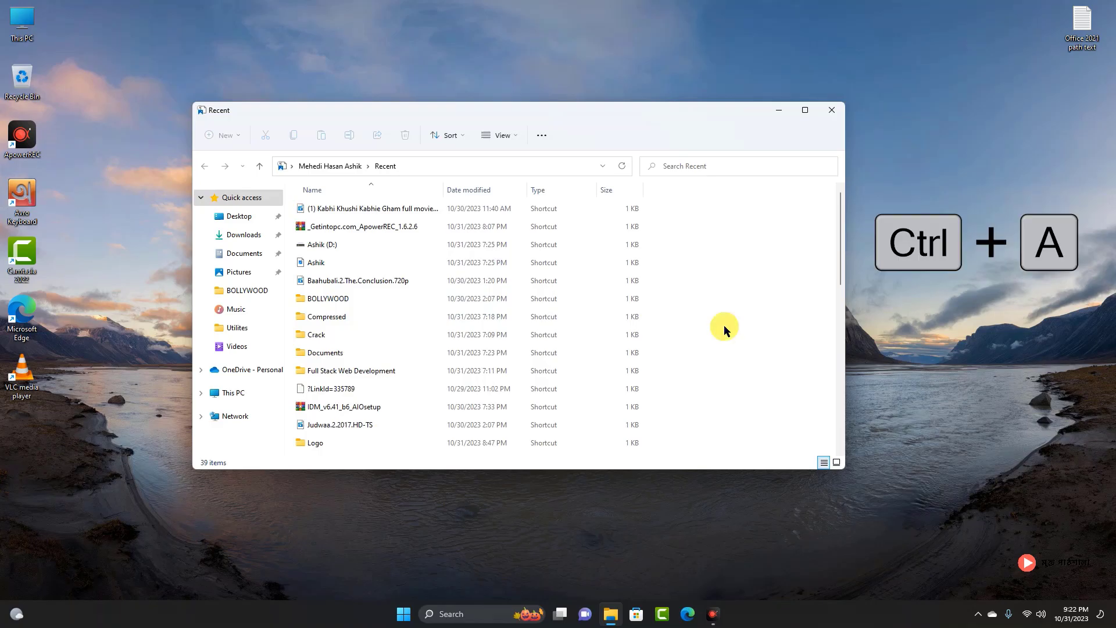
pyautogui.hotkey('ctrl', 'a')
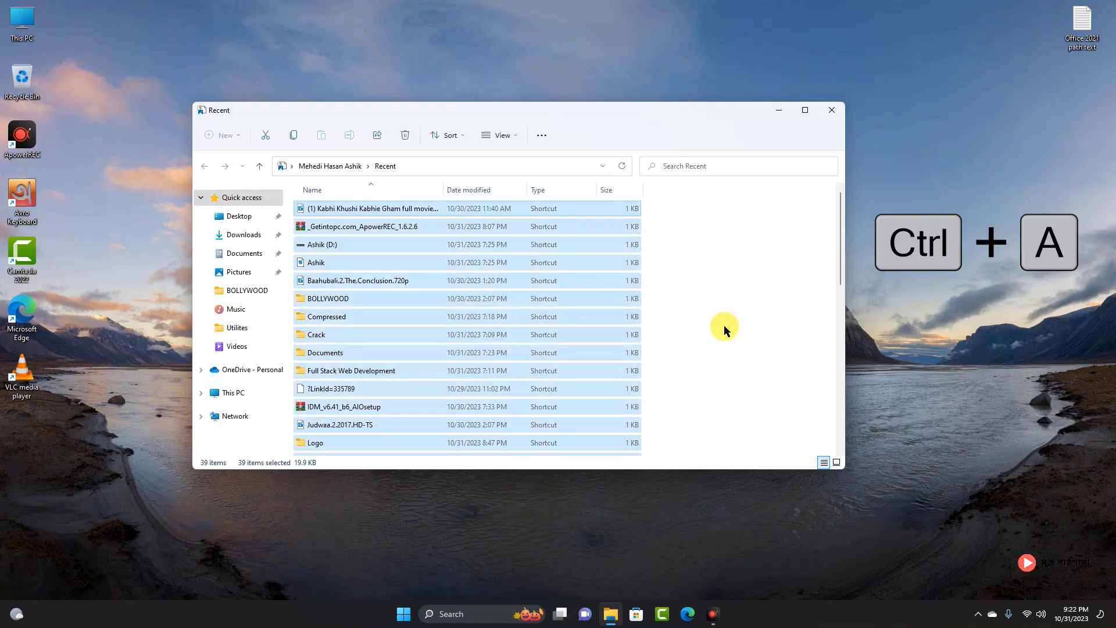
pyautogui.press('Delete')
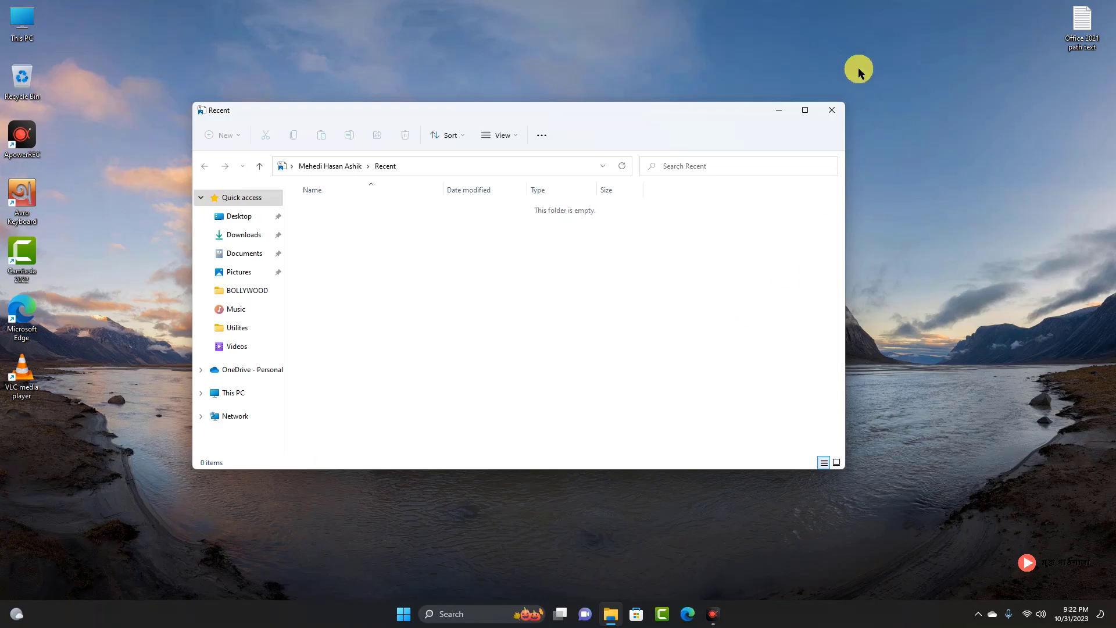
pyautogui.click(831, 110)
pyautogui.click(308, 348)
# Execute the tree command from the Run dialog
pyautogui.press('super+r')
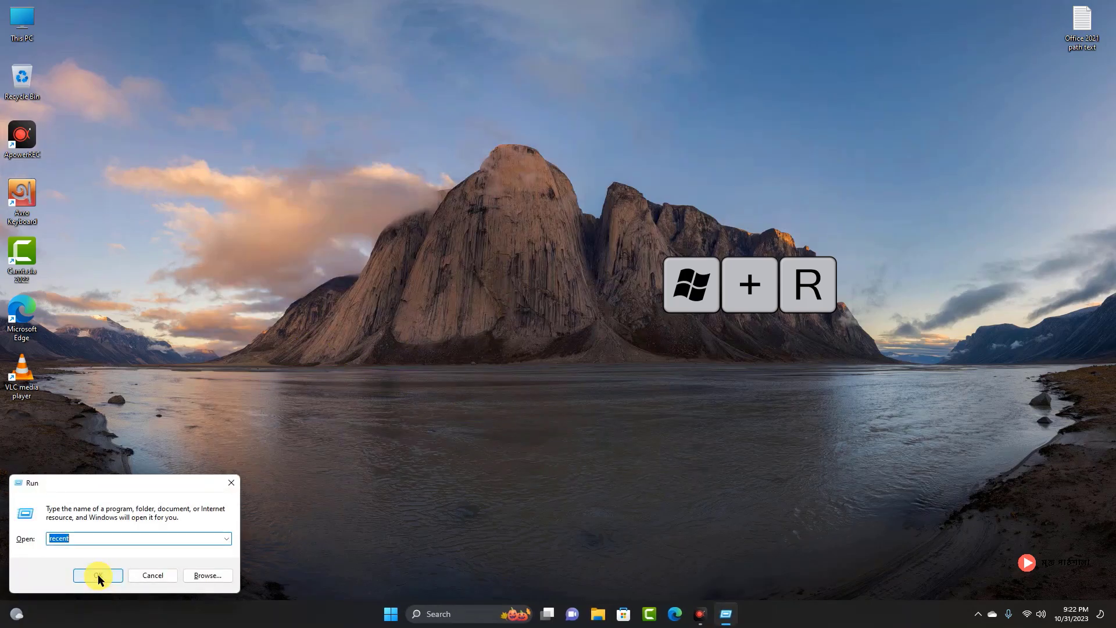
pyautogui.write('tree')
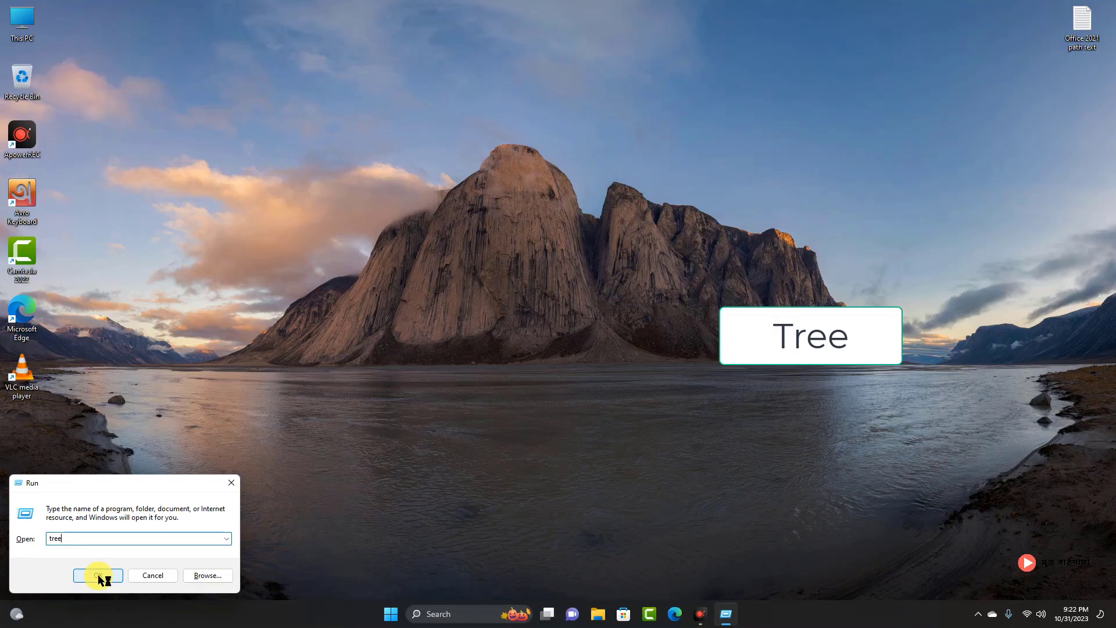
pyautogui.click(99, 575)
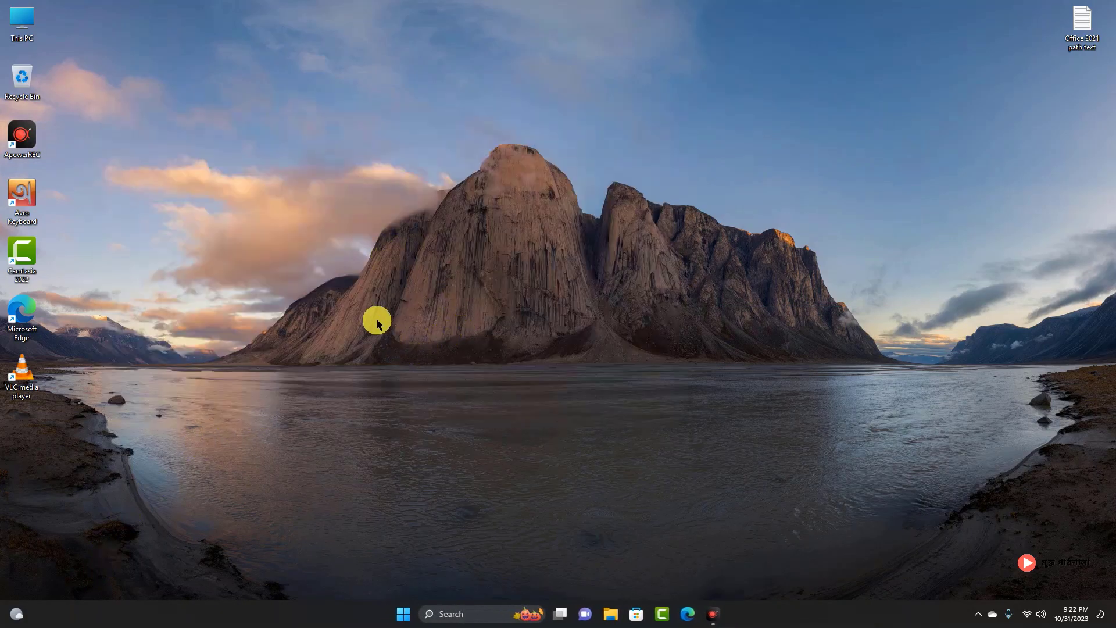
# Open the System32 config folder with the Run command config and grant permanent access to it
pyautogui.press('super+r')
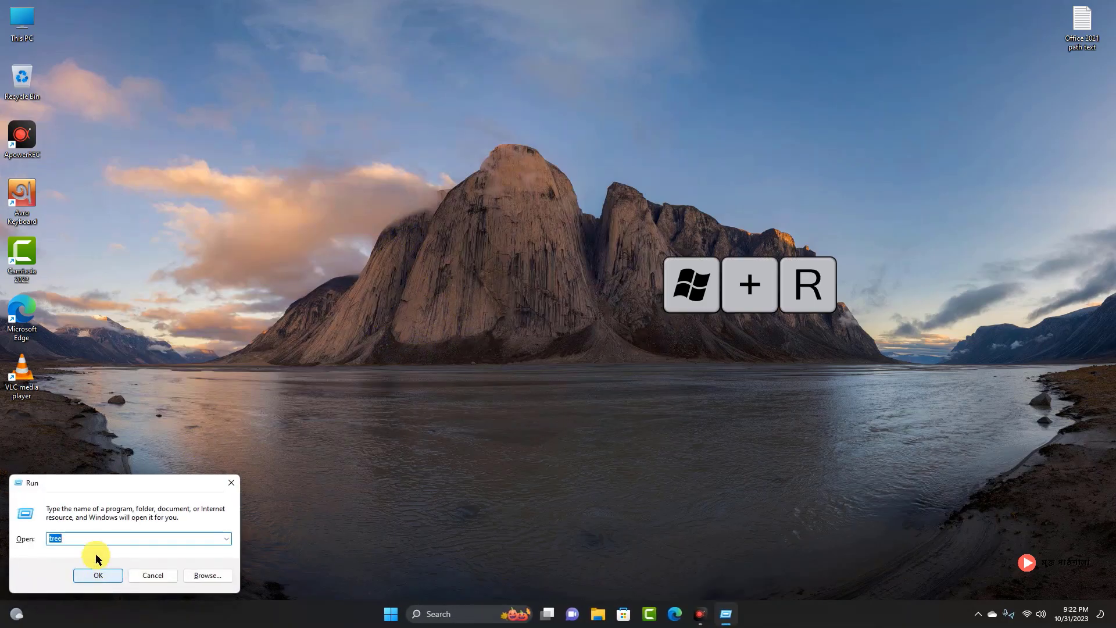
pyautogui.write('co')
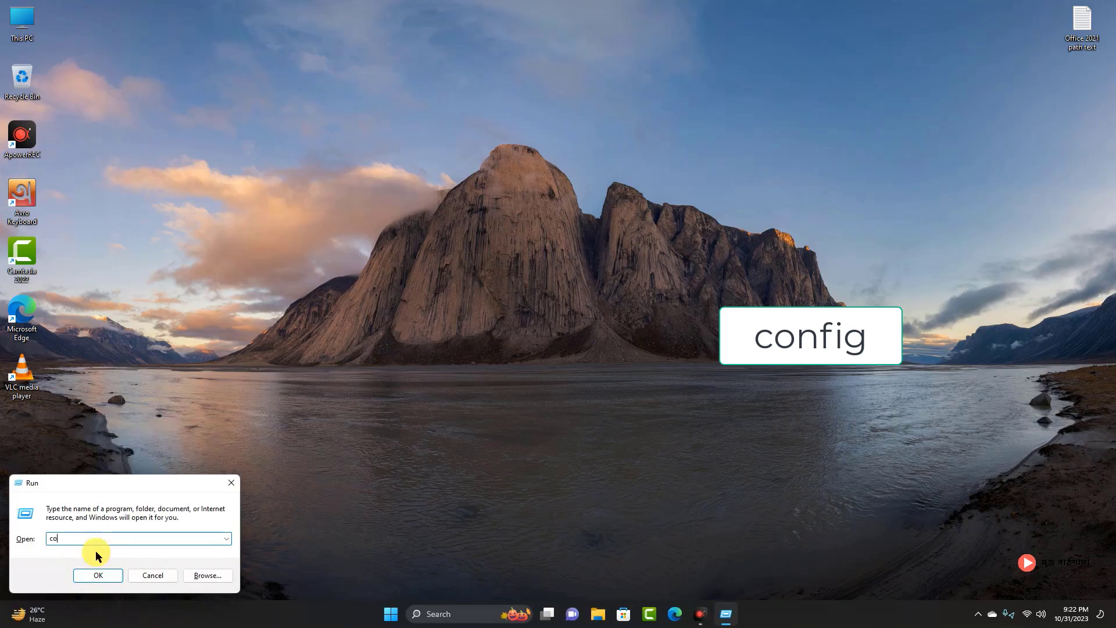
pyautogui.write('nfig')
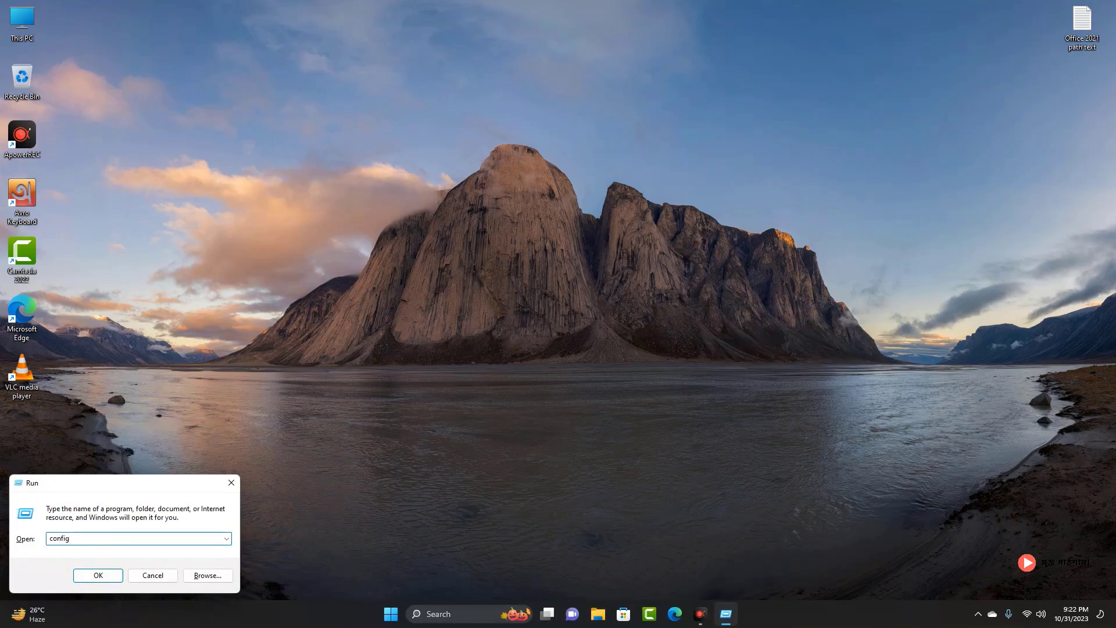
pyautogui.press('Return')
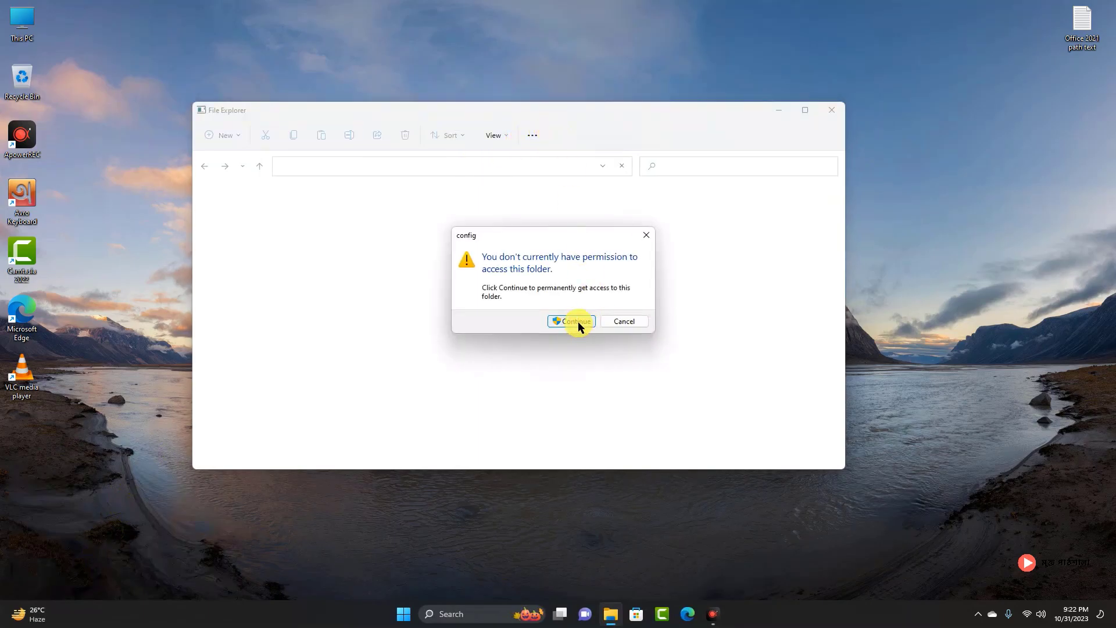
pyautogui.click(578, 321)
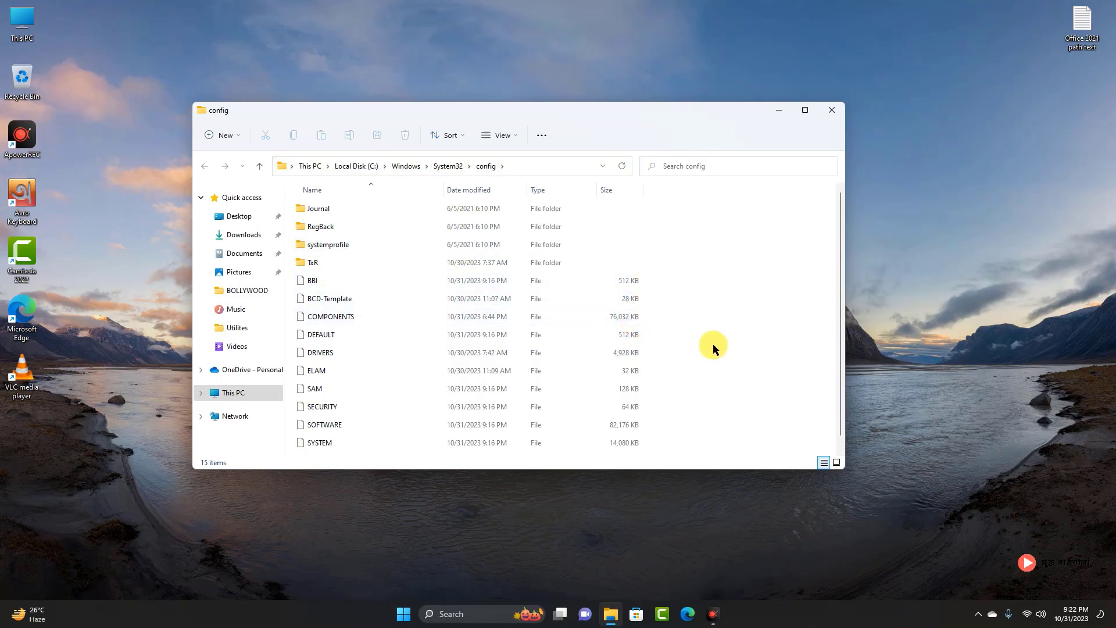
# Delete all items in the config folder with administrator permission for all current items, skip those in use, and close the window
pyautogui.hotkey('ctrl', 'a')
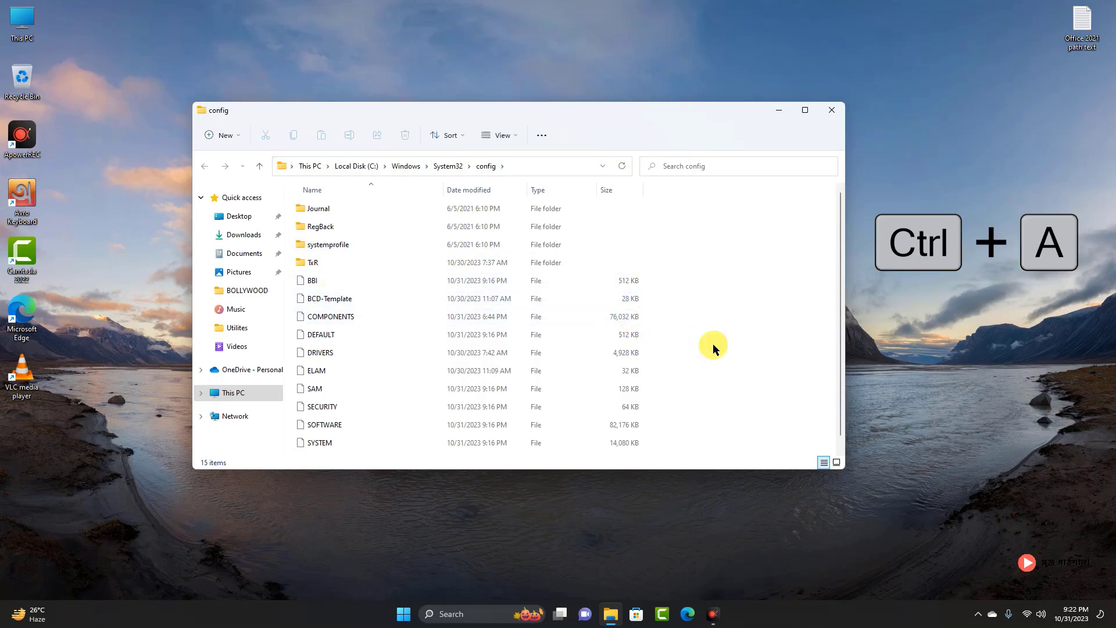
pyautogui.press('Delete')
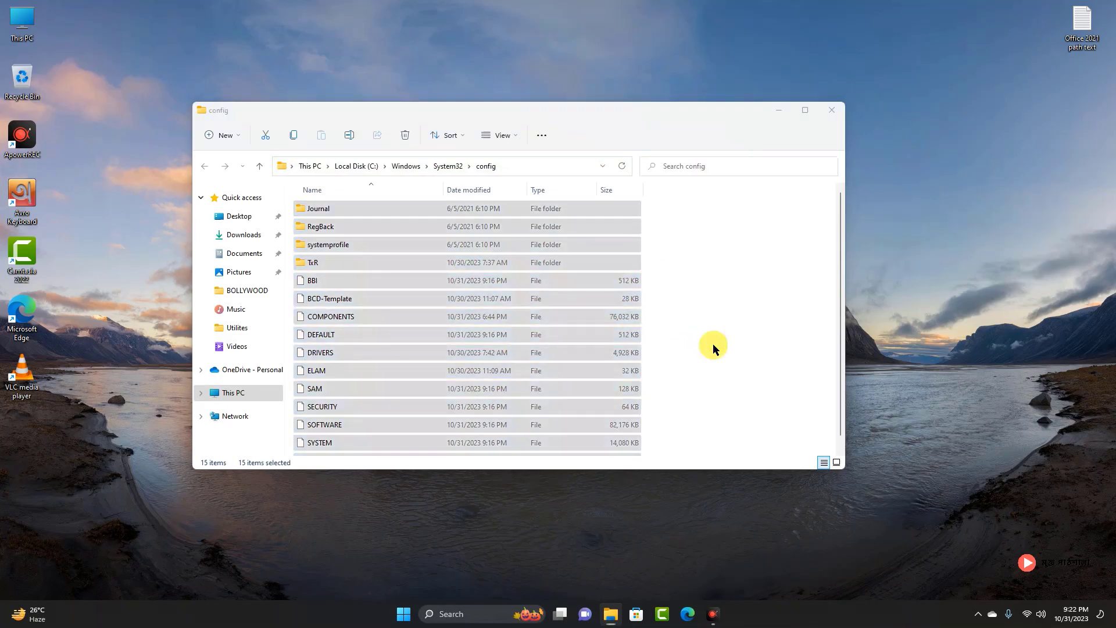
pyautogui.click(163, 231)
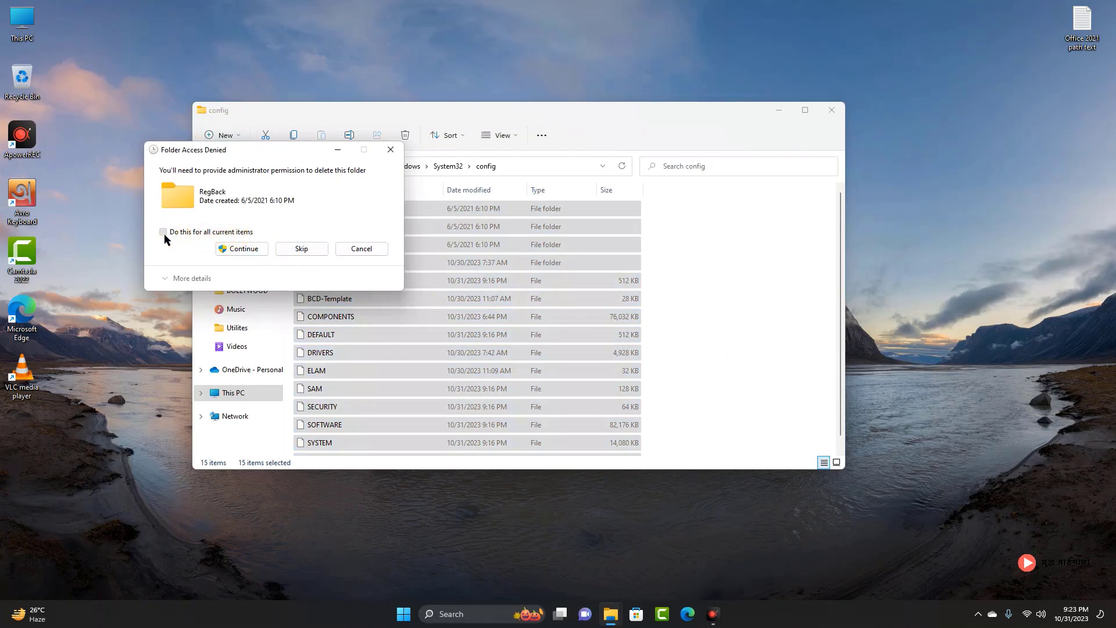
pyautogui.click(244, 248)
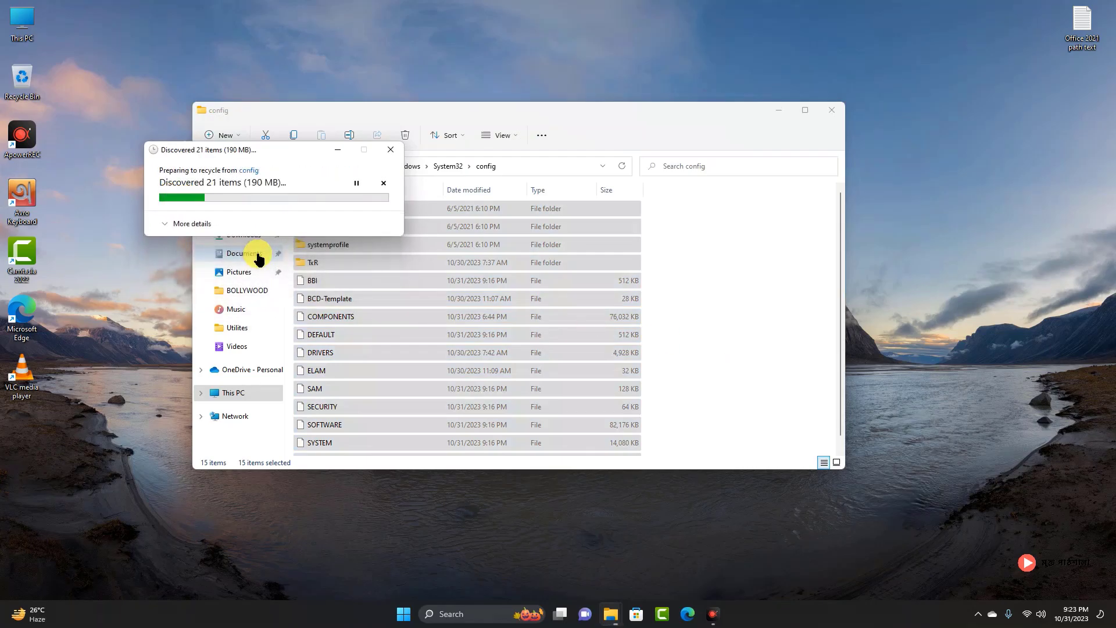
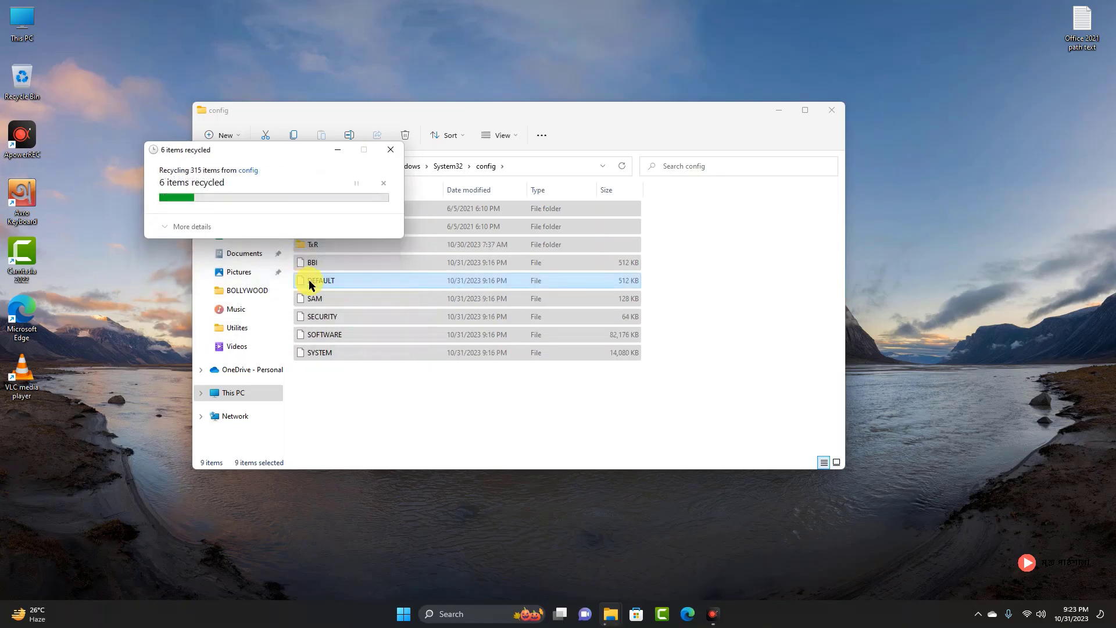
pyautogui.click(242, 259)
pyautogui.click(294, 275)
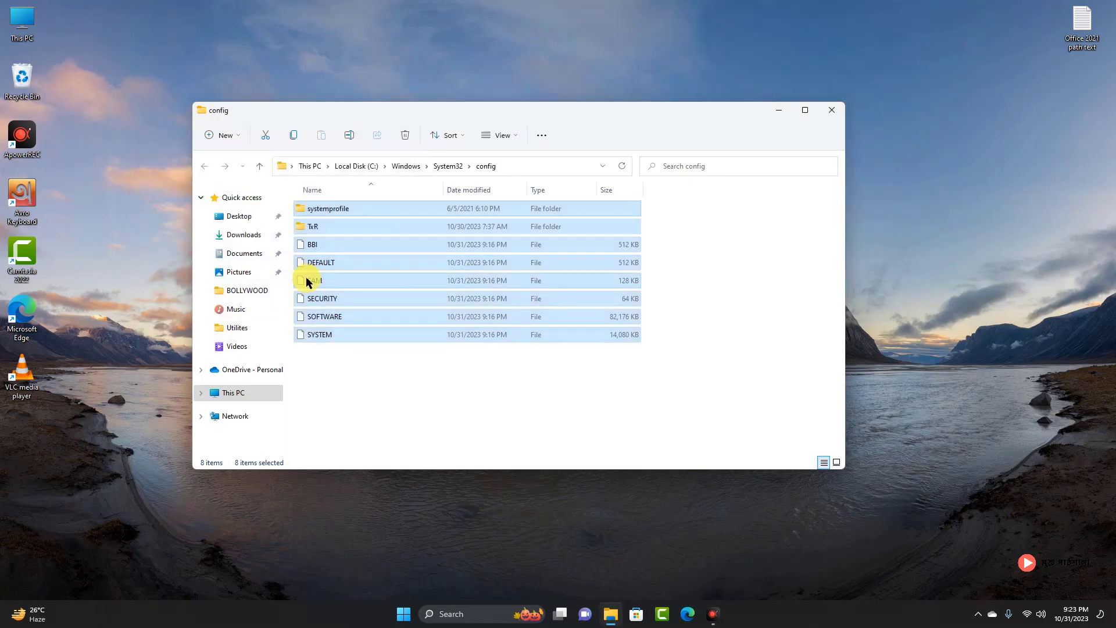
pyautogui.click(831, 110)
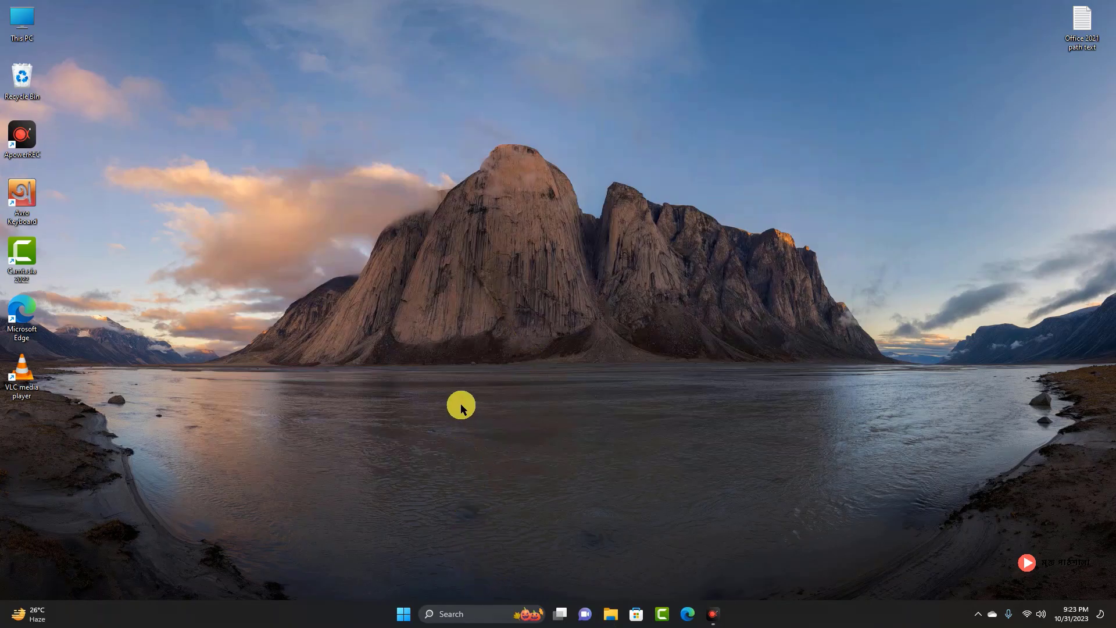
# Open the Windows Temp folder with the Run command temp and grant permanent access to it
pyautogui.press('super+r')
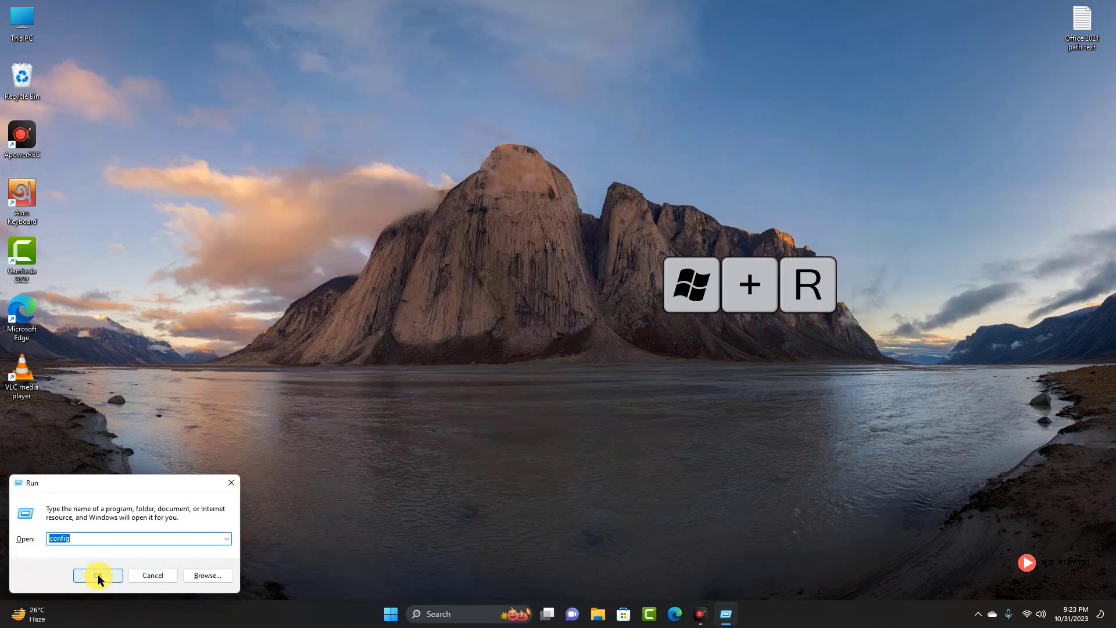
pyautogui.write('temp')
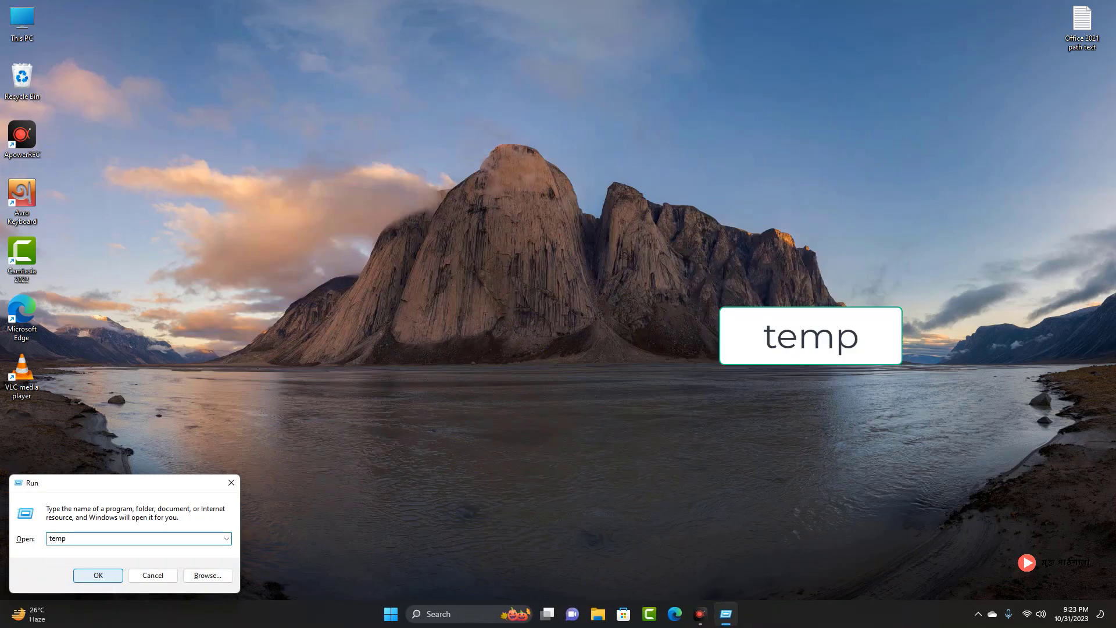
pyautogui.click(96, 574)
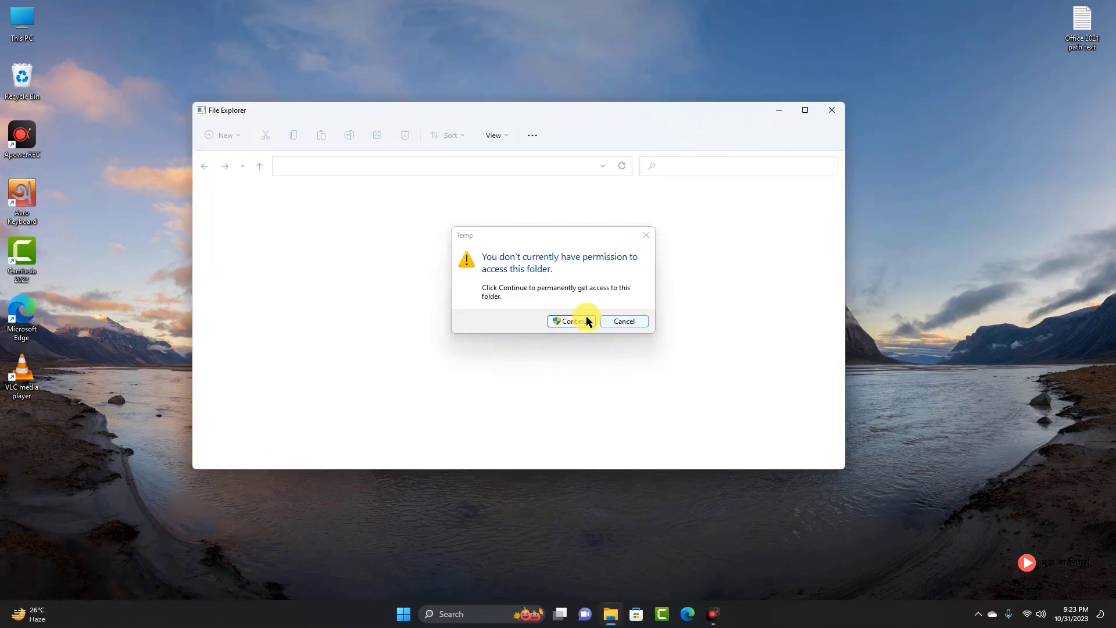
pyautogui.click(586, 321)
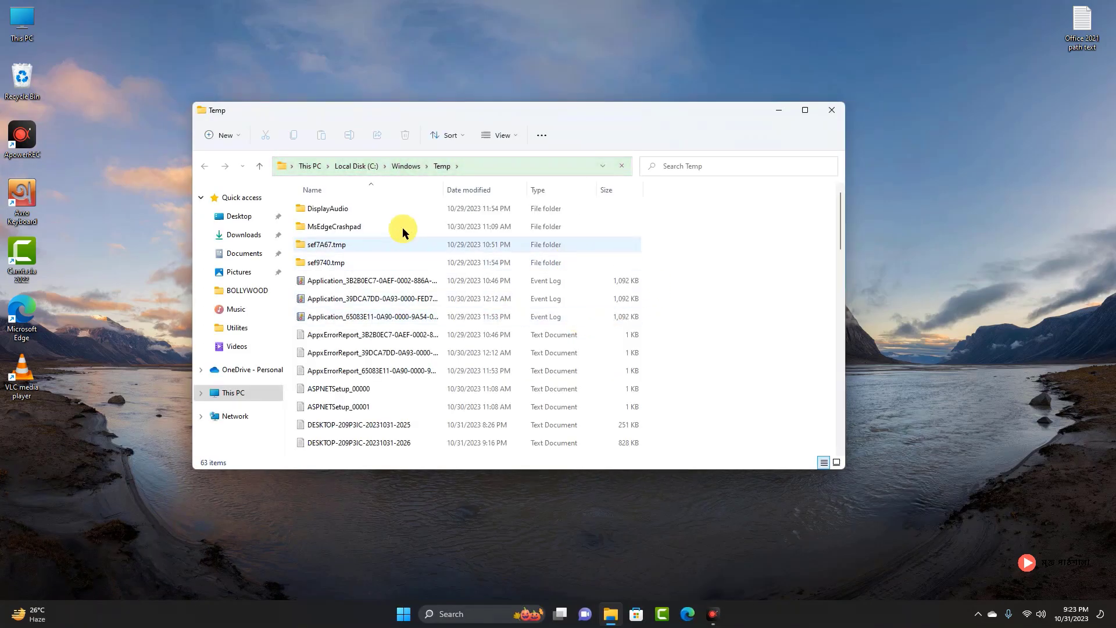
# Delete all items in the Temp folder, skip every file that is in use, and close the window
pyautogui.hotkey('ctrl', 'a')
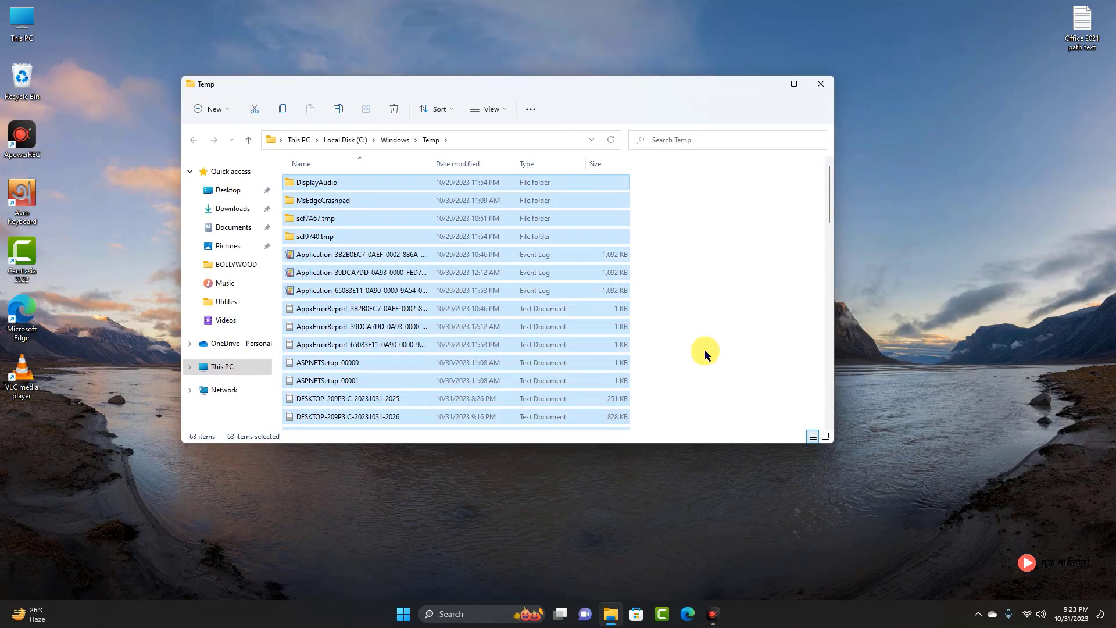
pyautogui.press('Delete')
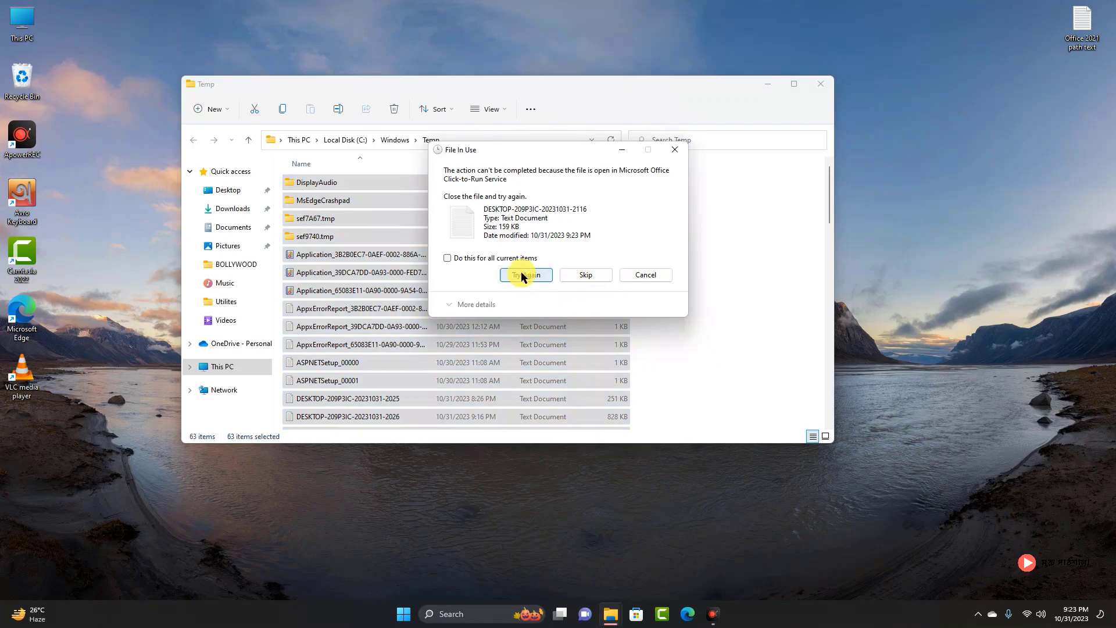
pyautogui.click(511, 260)
pyautogui.click(582, 275)
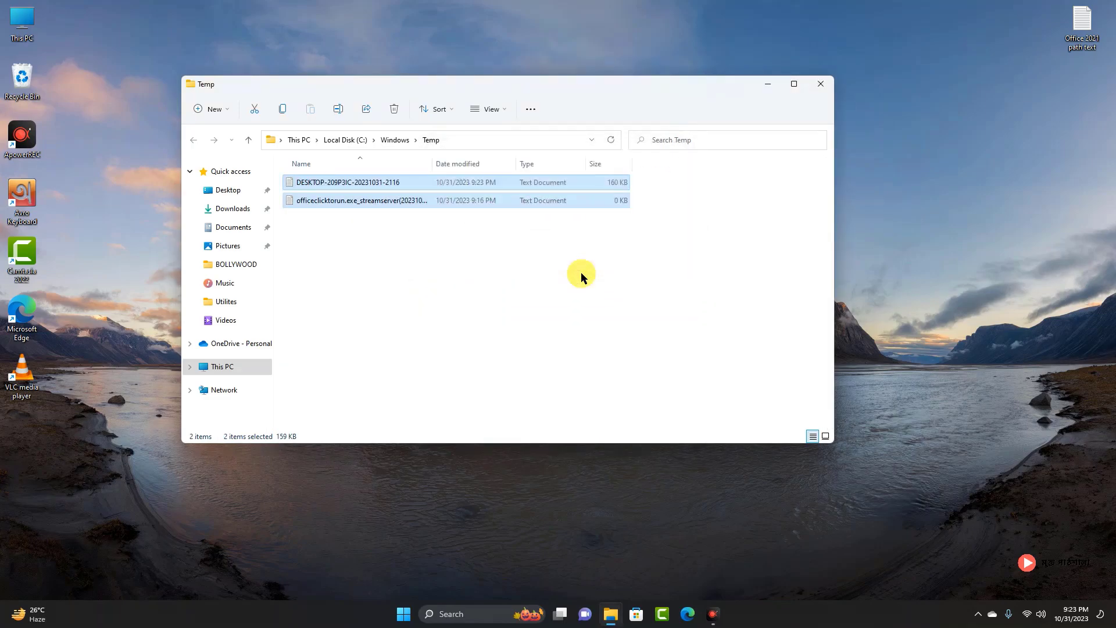
pyautogui.click(820, 83)
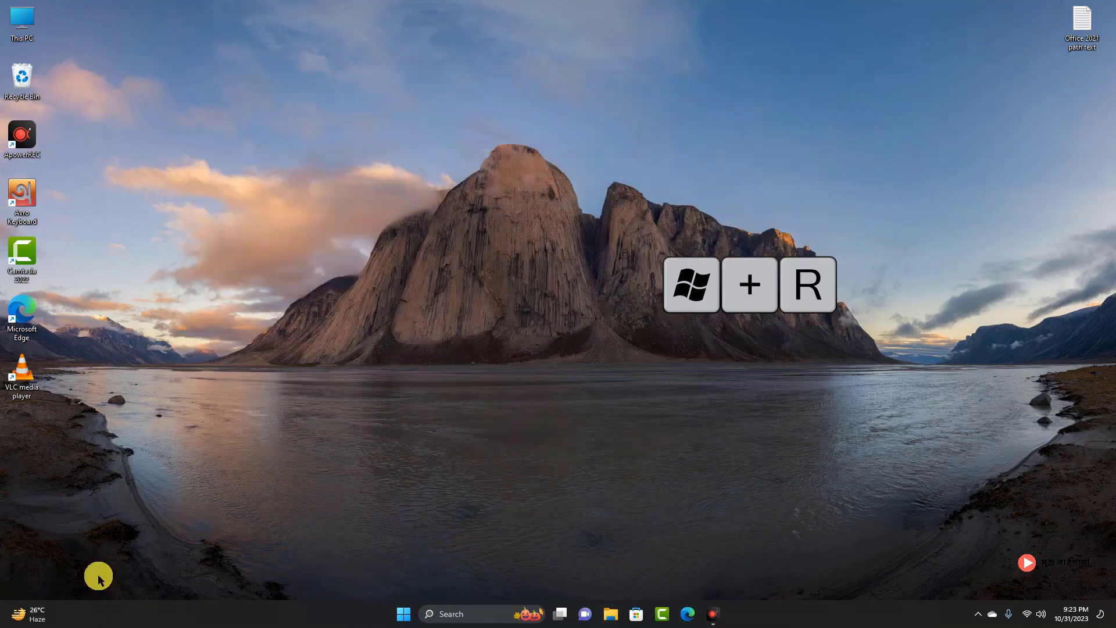
# Open the user profile's Temp folder with the Run command %temp%
pyautogui.press('super+r')
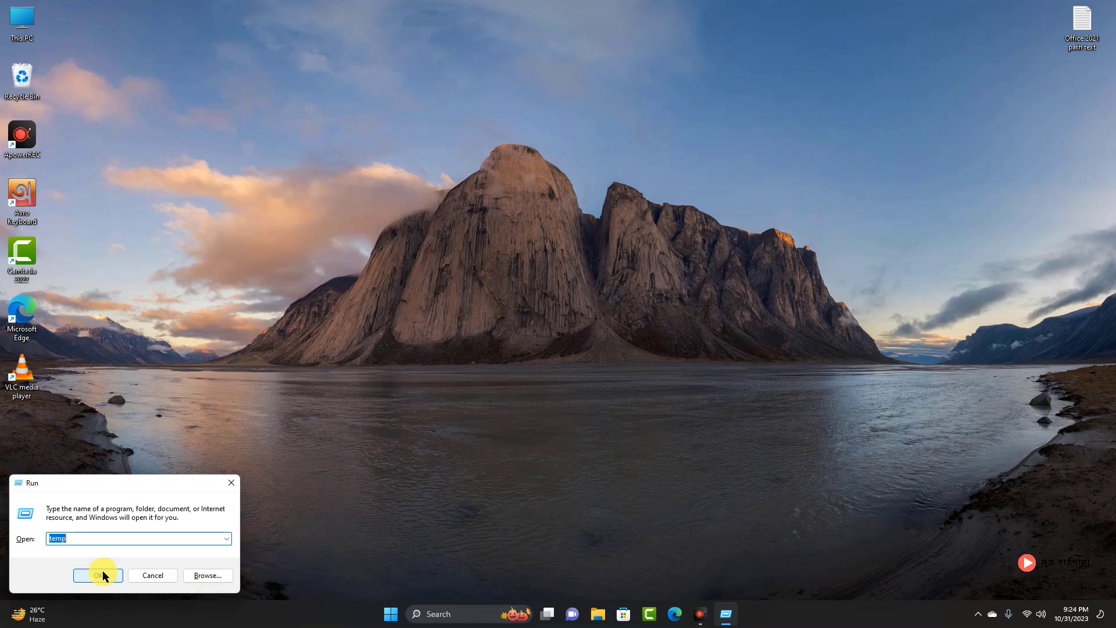
pyautogui.write('%tem')
pyautogui.write('%')
pyautogui.click(99, 573)
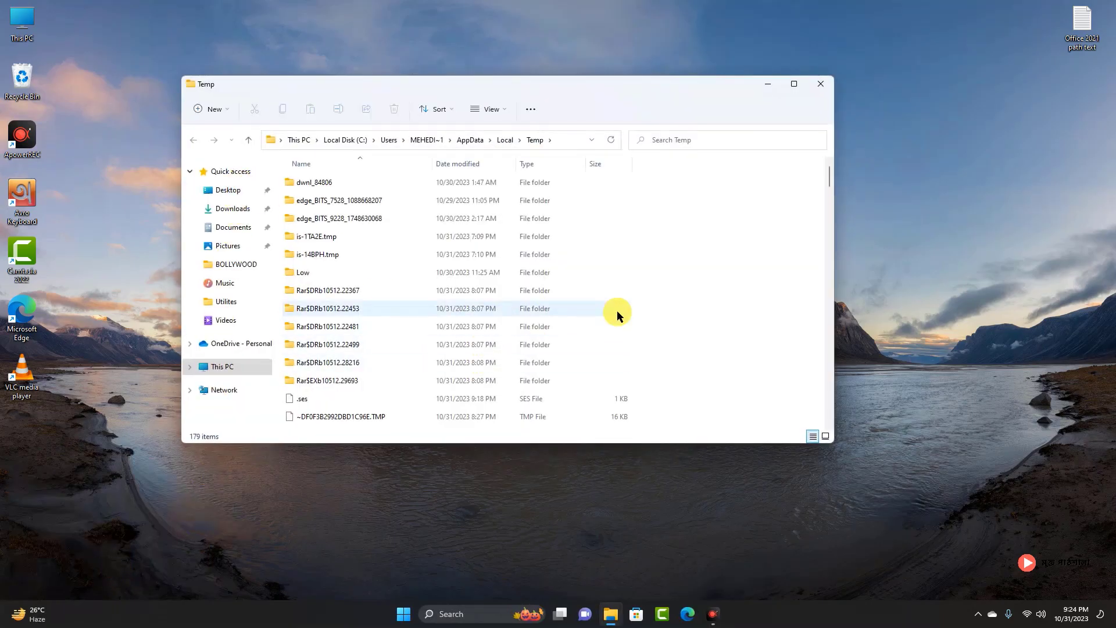
# Delete all items in the user's Temp folder, skip all current files that are in use, and close the window
pyautogui.hotkey('ctrl', 'a')
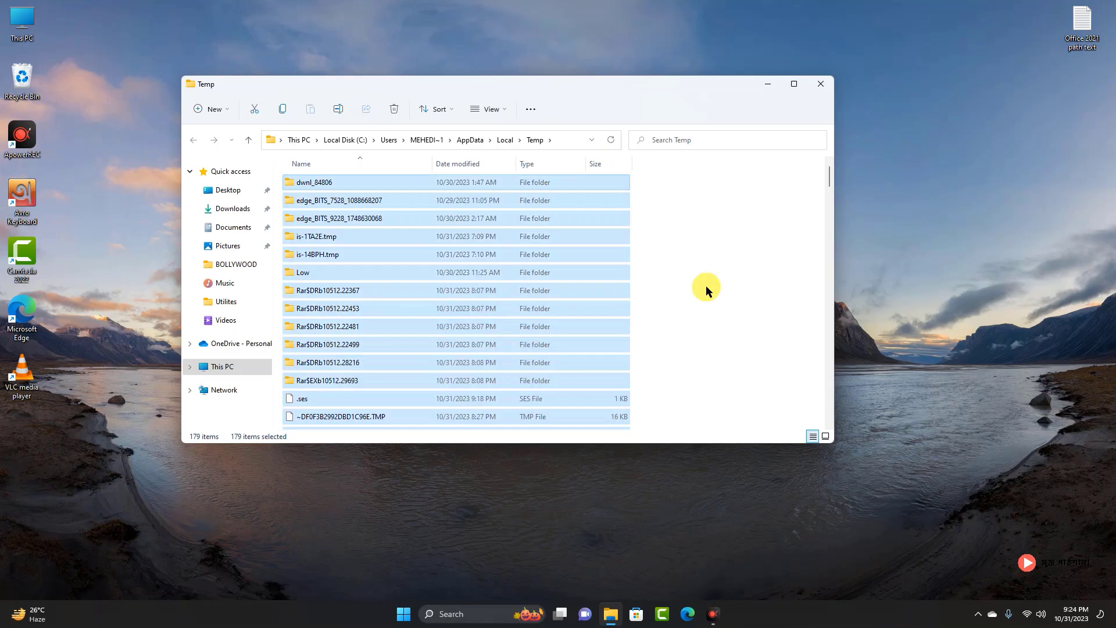
pyautogui.press('Delete')
pyautogui.click(465, 258)
pyautogui.click(526, 274)
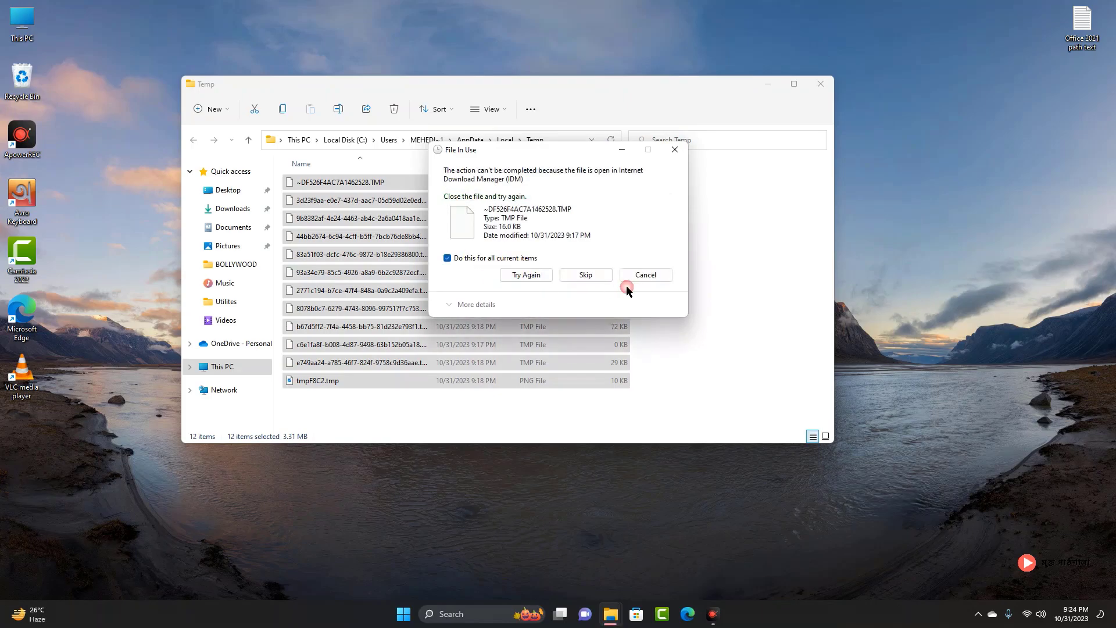
pyautogui.click(587, 275)
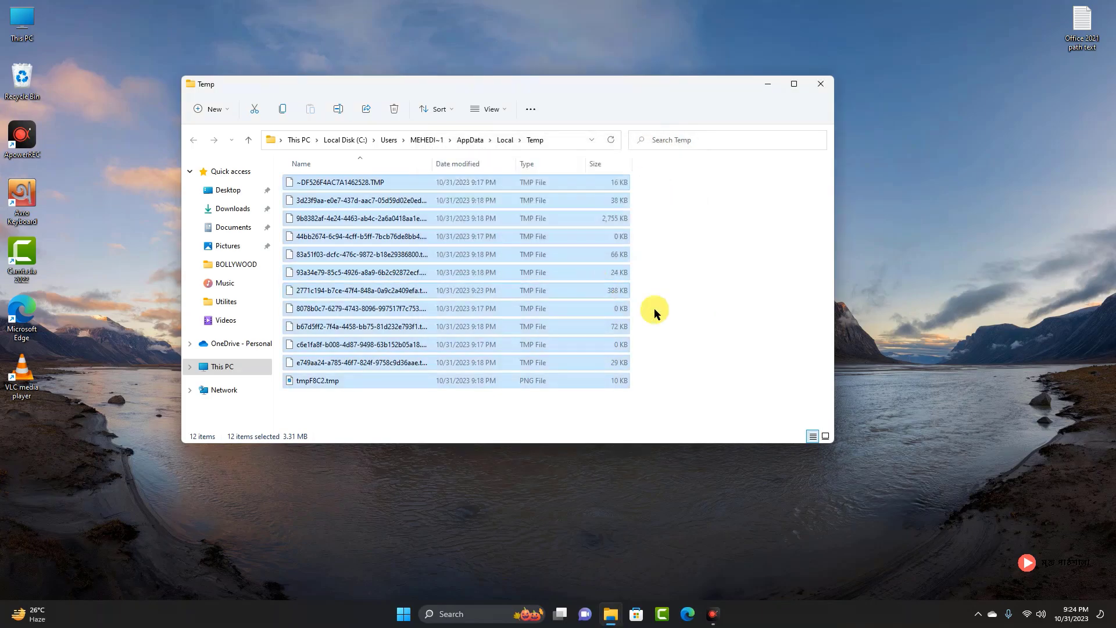
pyautogui.click(820, 83)
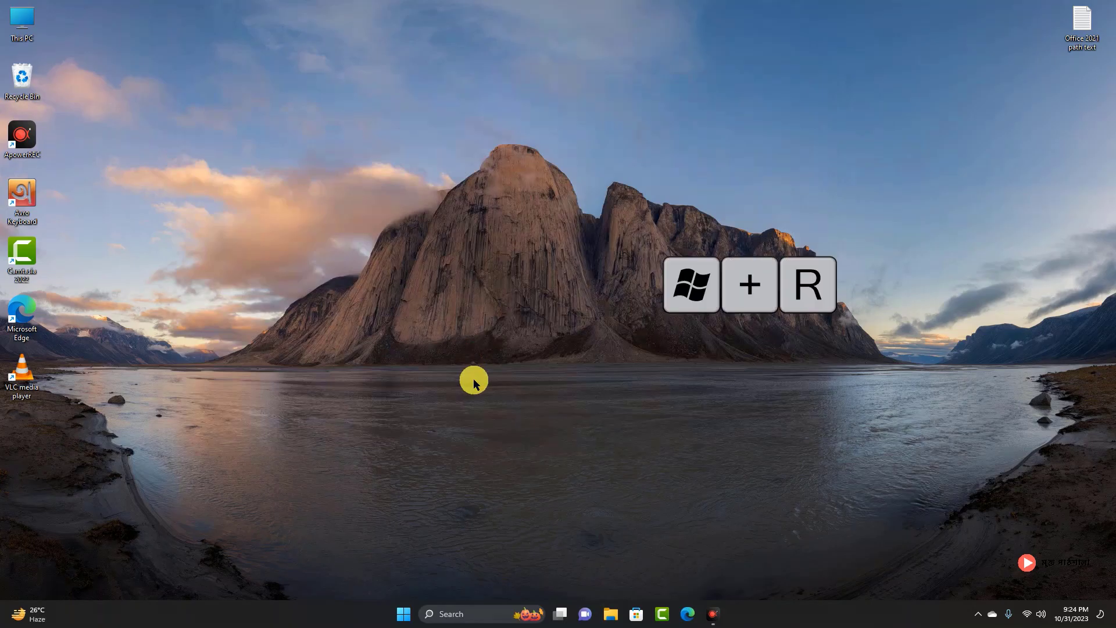
# Open the Windows Prefetch folder with the Run command prefetch and grant permanent access to it
pyautogui.press('super+r')
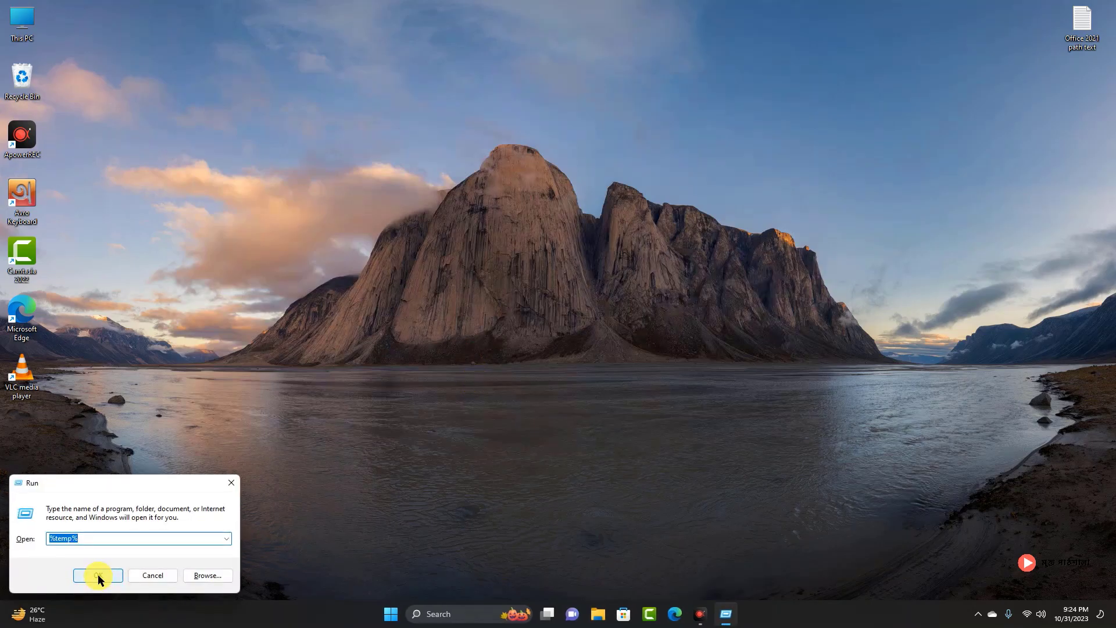
pyautogui.write('prefetch')
pyautogui.click(98, 575)
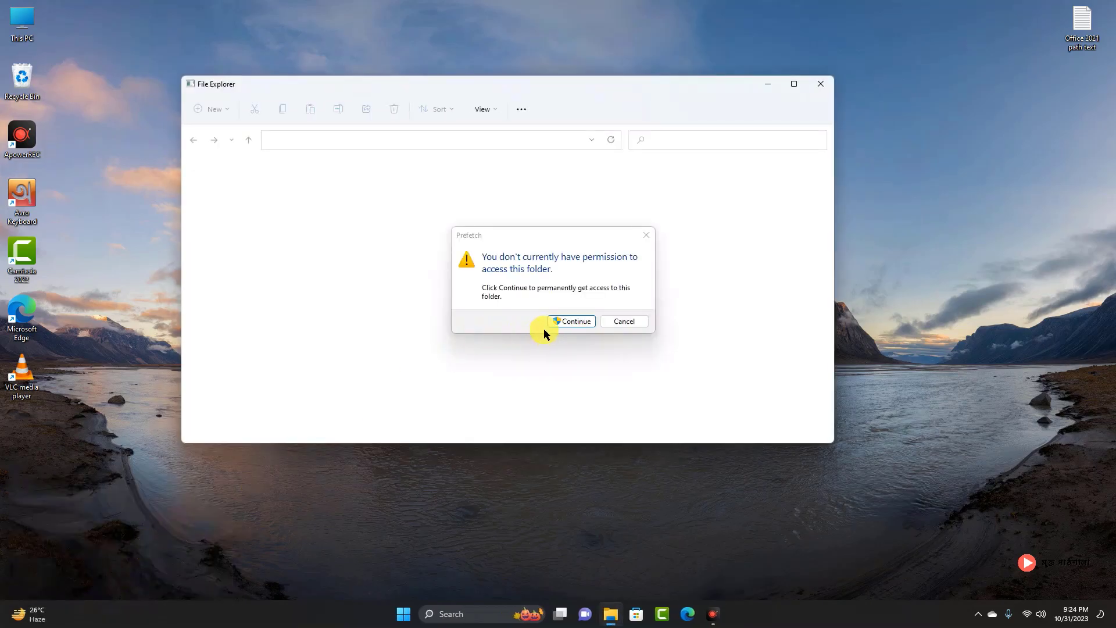
pyautogui.click(560, 322)
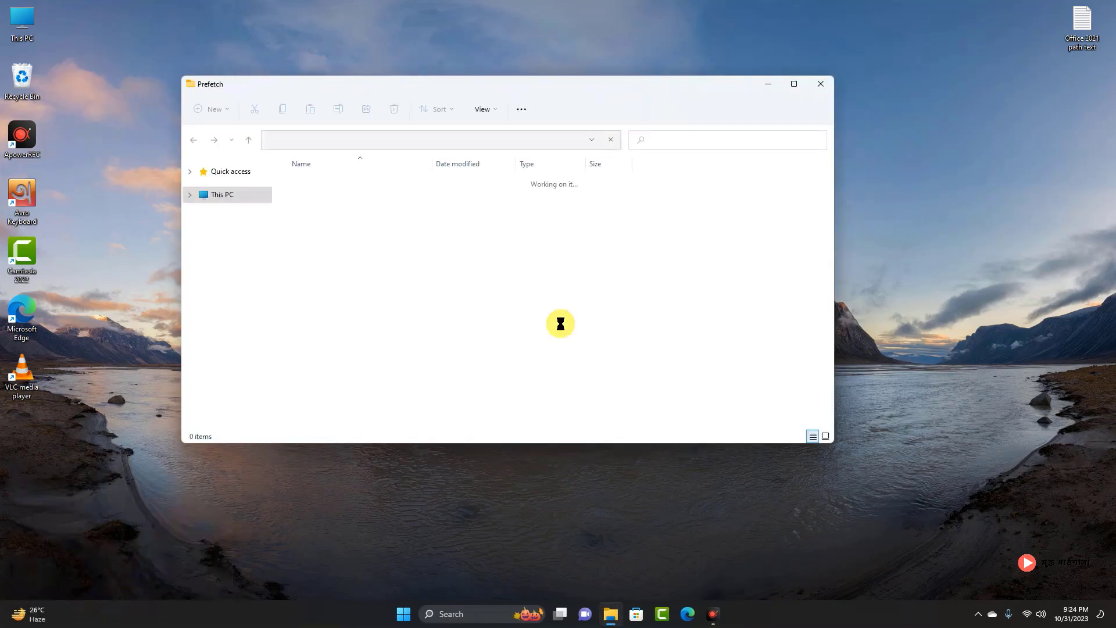
pyautogui.click(724, 307)
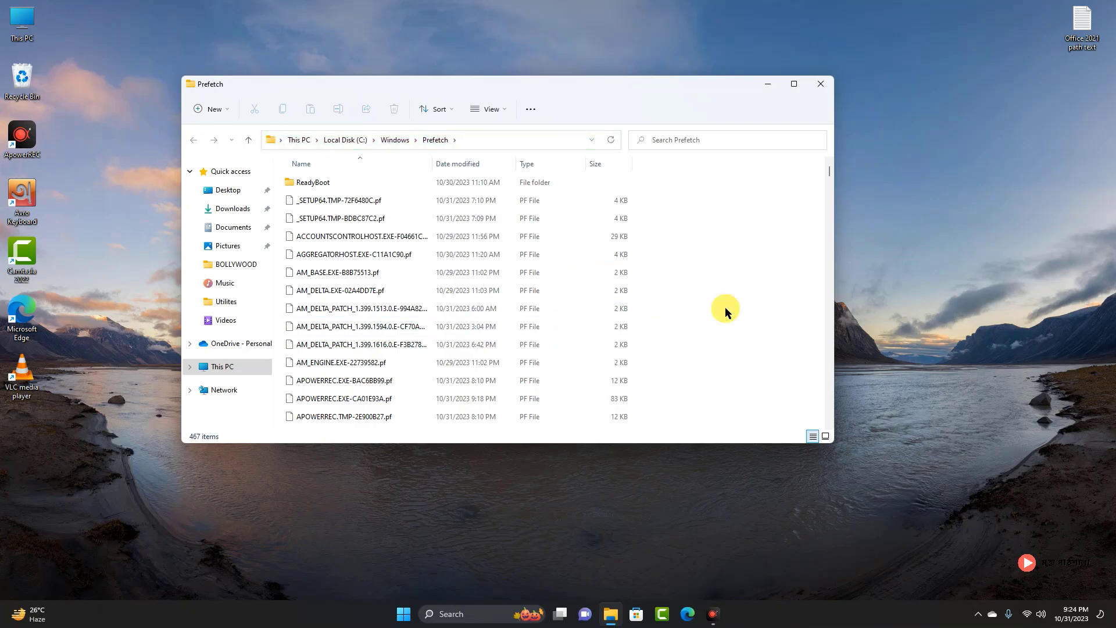
# Delete all items in the Prefetch folder, skip all current files that are in use, and close the window
pyautogui.hotkey('ctrl', 'a')
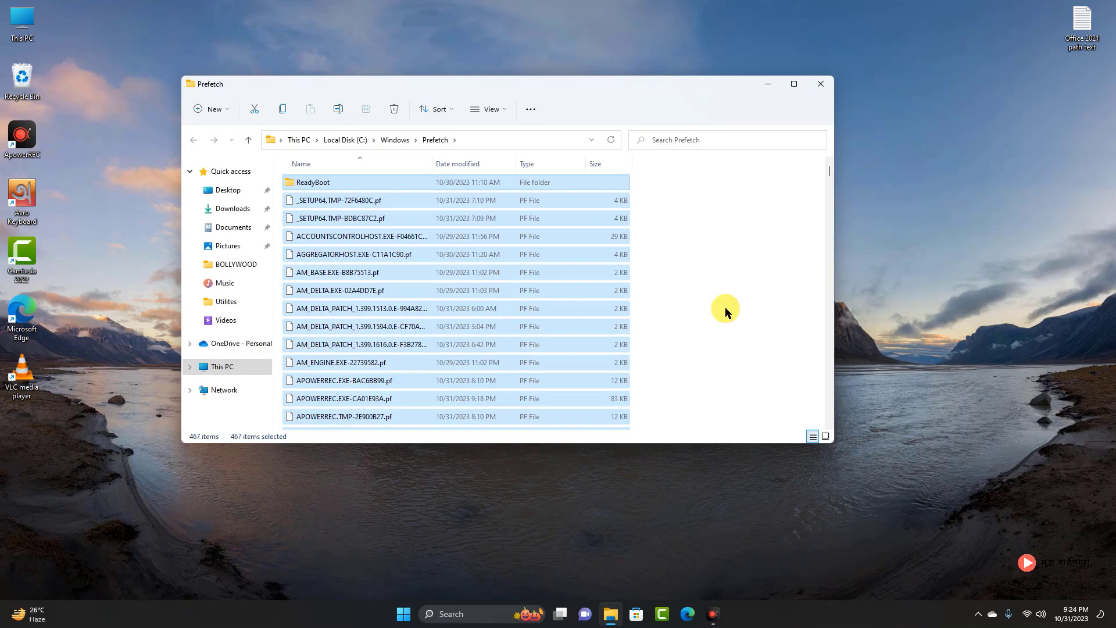
pyautogui.press('Delete')
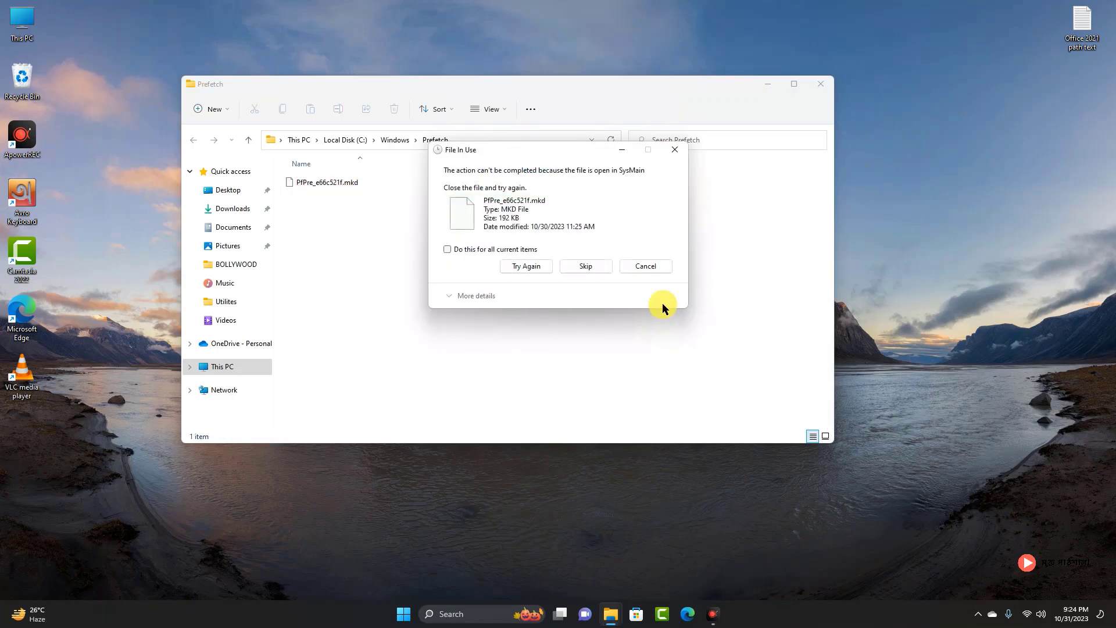
pyautogui.click(448, 249)
pyautogui.click(598, 266)
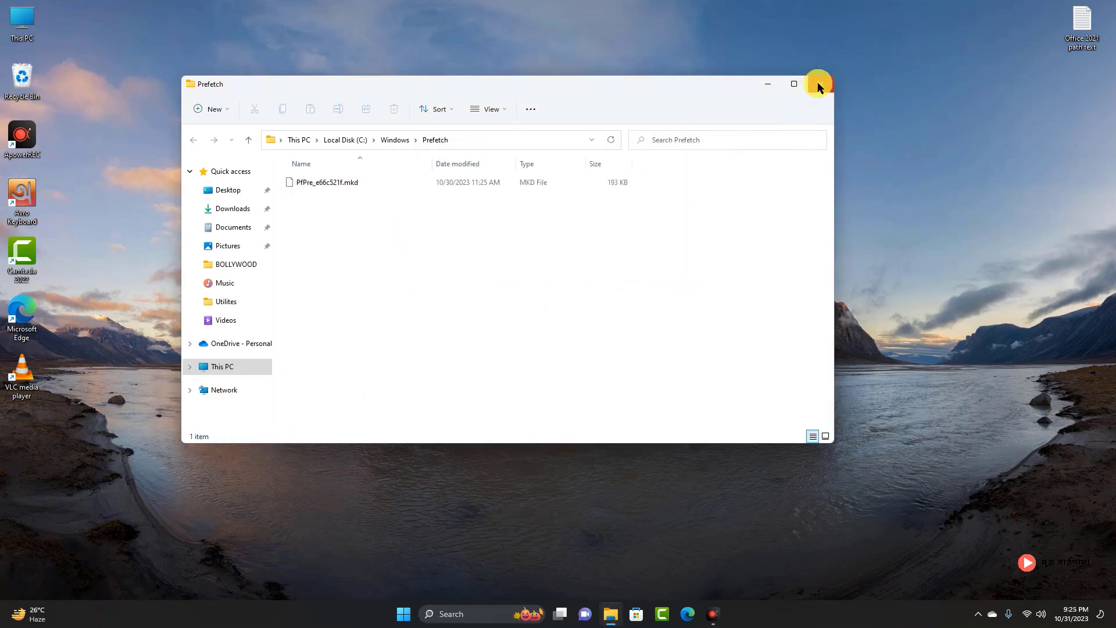
pyautogui.click(820, 83)
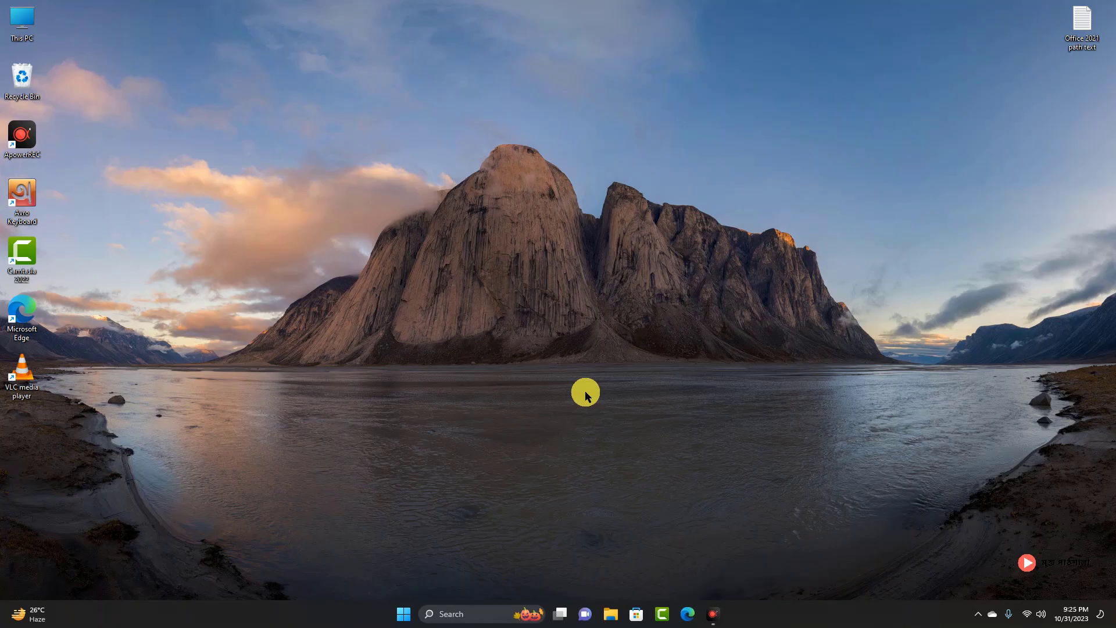
# Start Disk Cleanup with the Run command cleanmgr and scan drive C: for removable files
pyautogui.press('super+r')
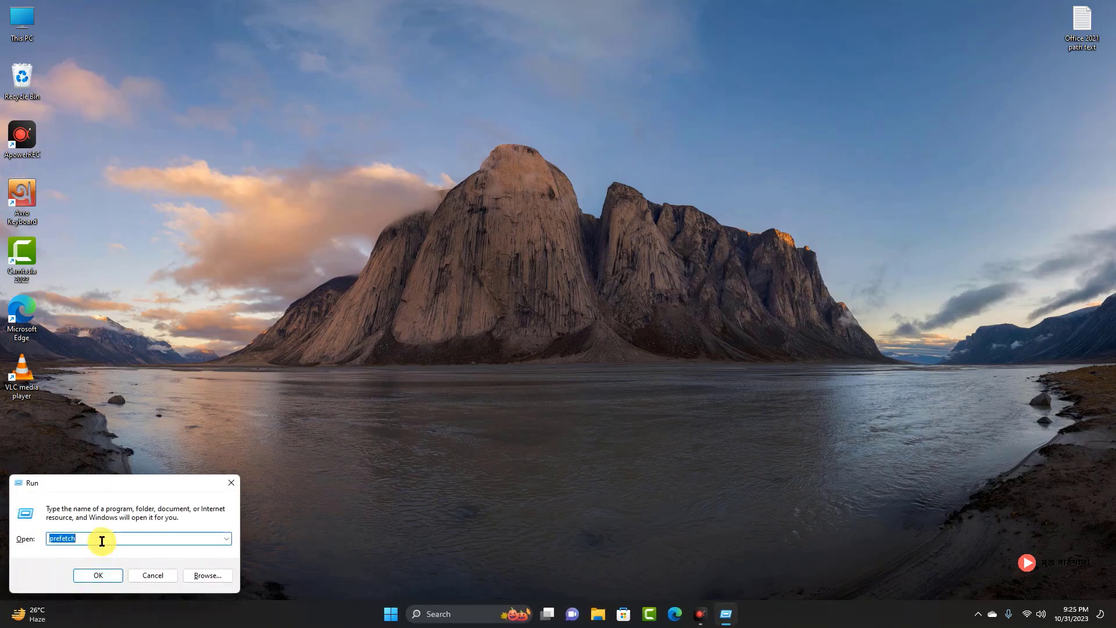
pyautogui.write('clean')
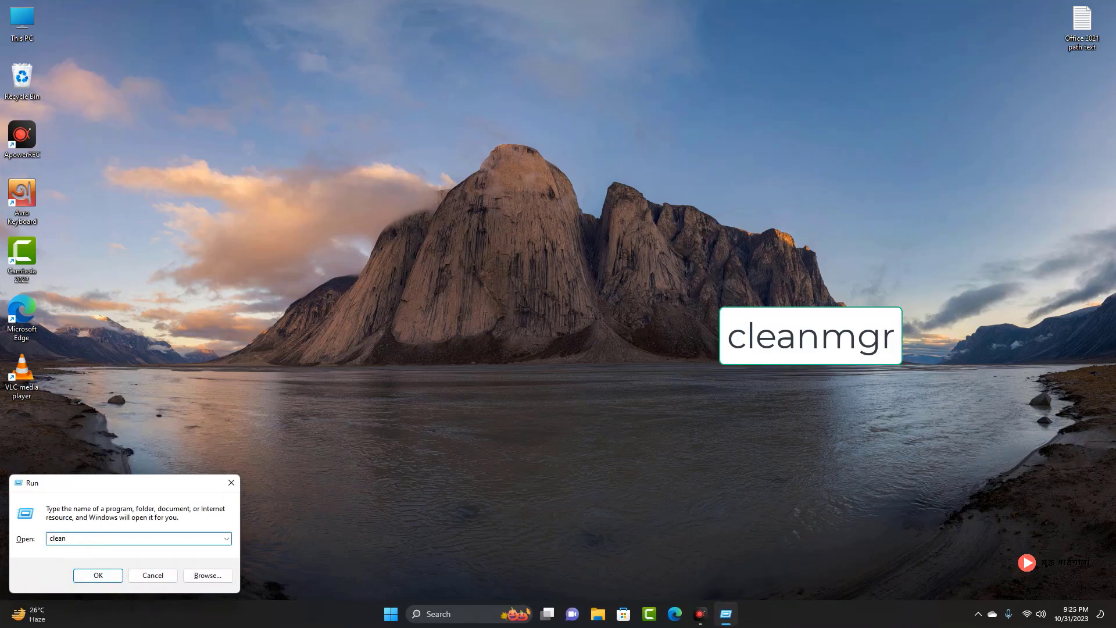
pyautogui.write('mgr')
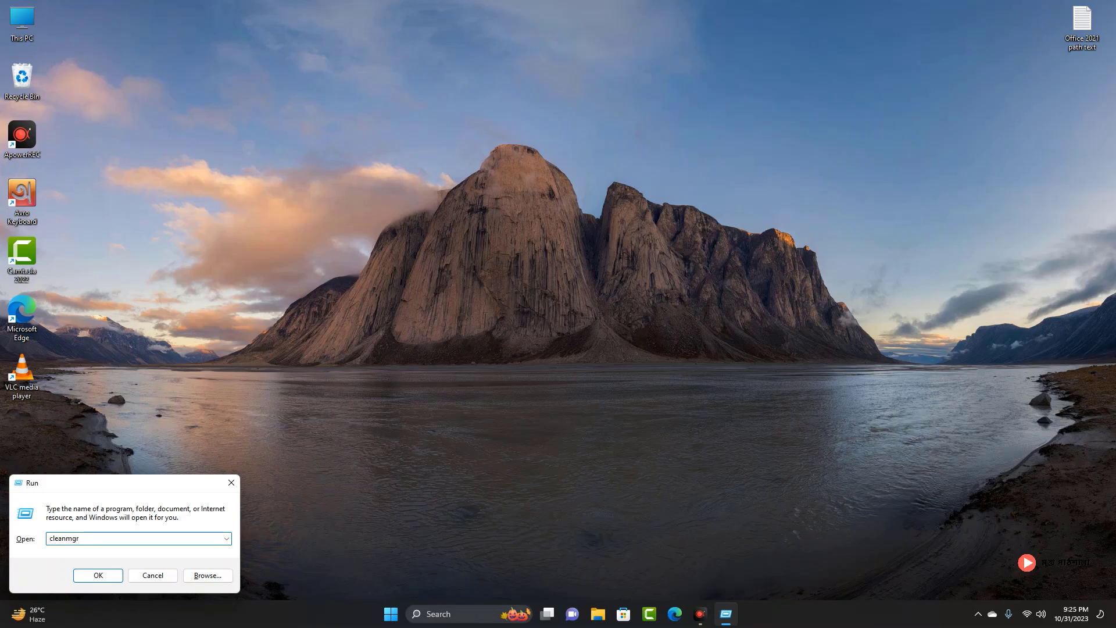
pyautogui.press('Return')
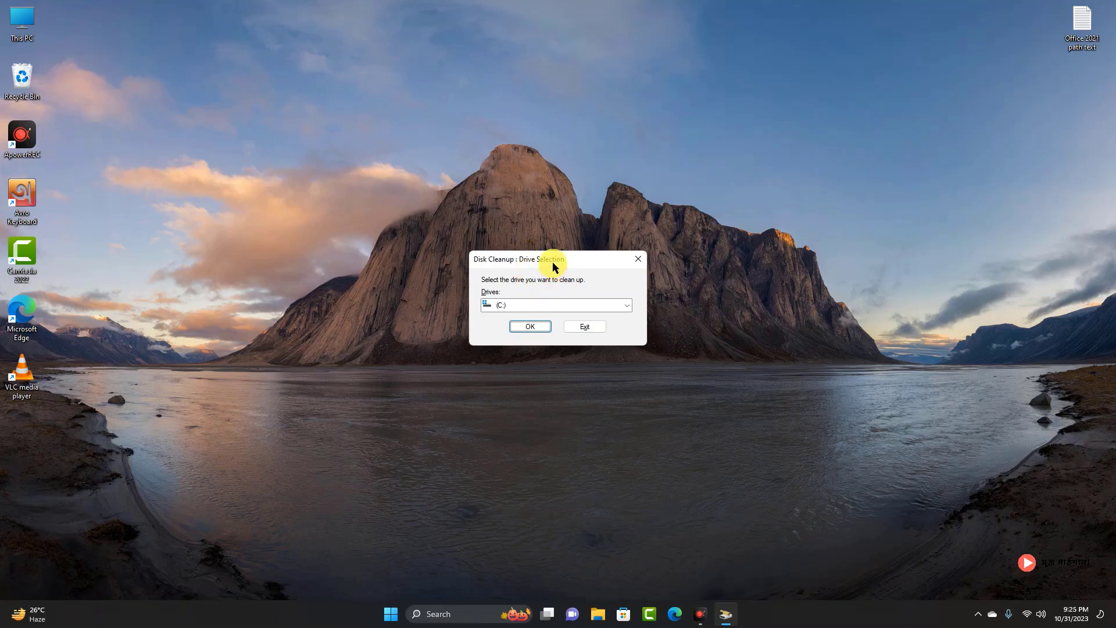
pyautogui.moveTo(552, 262); pyautogui.dragTo(547, 225)
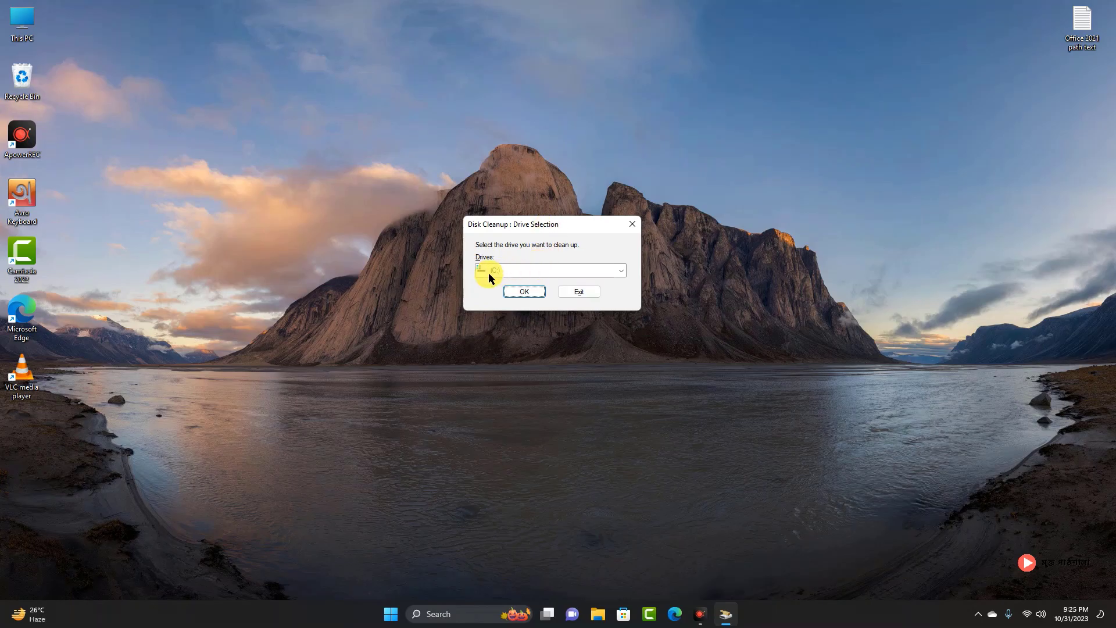
pyautogui.click(525, 291)
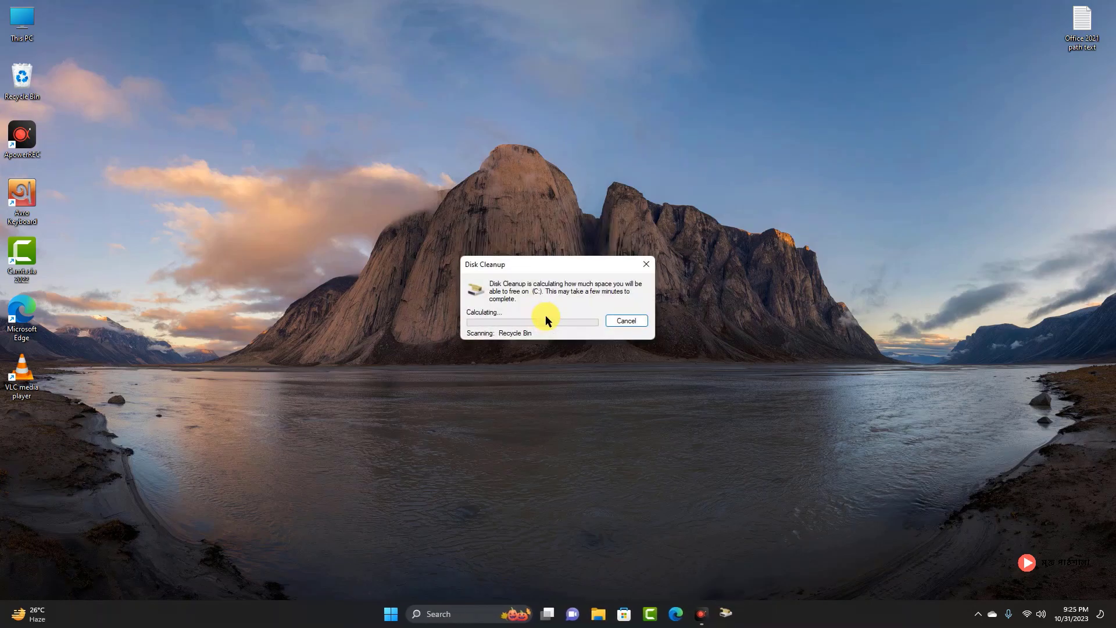
pyautogui.moveTo(107, 36); pyautogui.dragTo(710, 82)
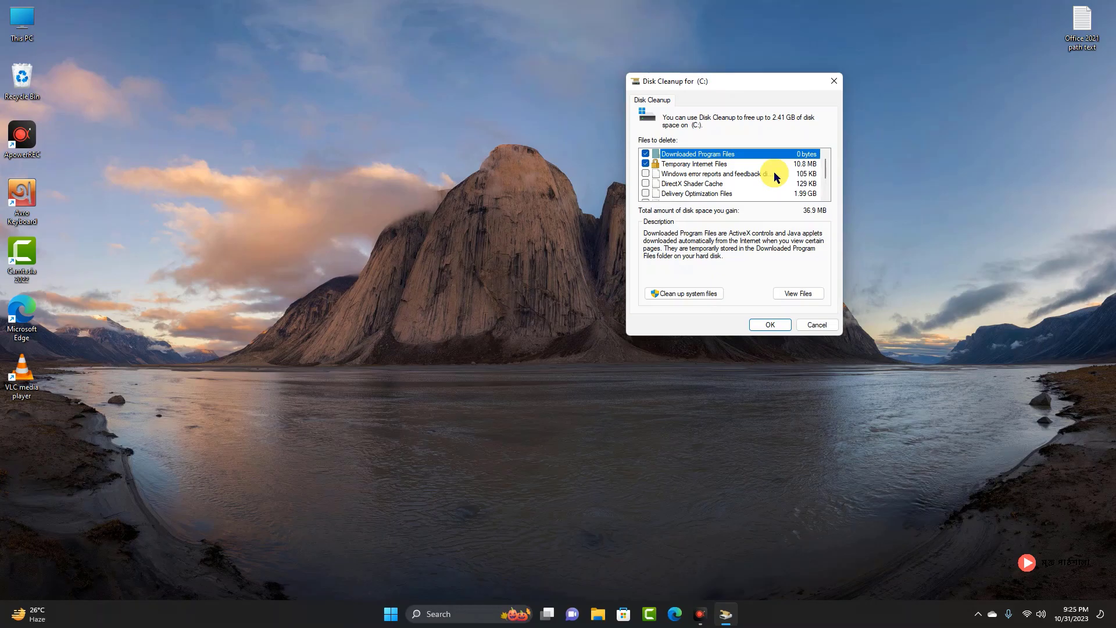
# Mark Temporary files, Recycle Bin, Delivery Optimization Files, Windows error reports and DirectX Shader Cache for deletion in addition to the preselected categories
pyautogui.scroll(-1, 699, 191)
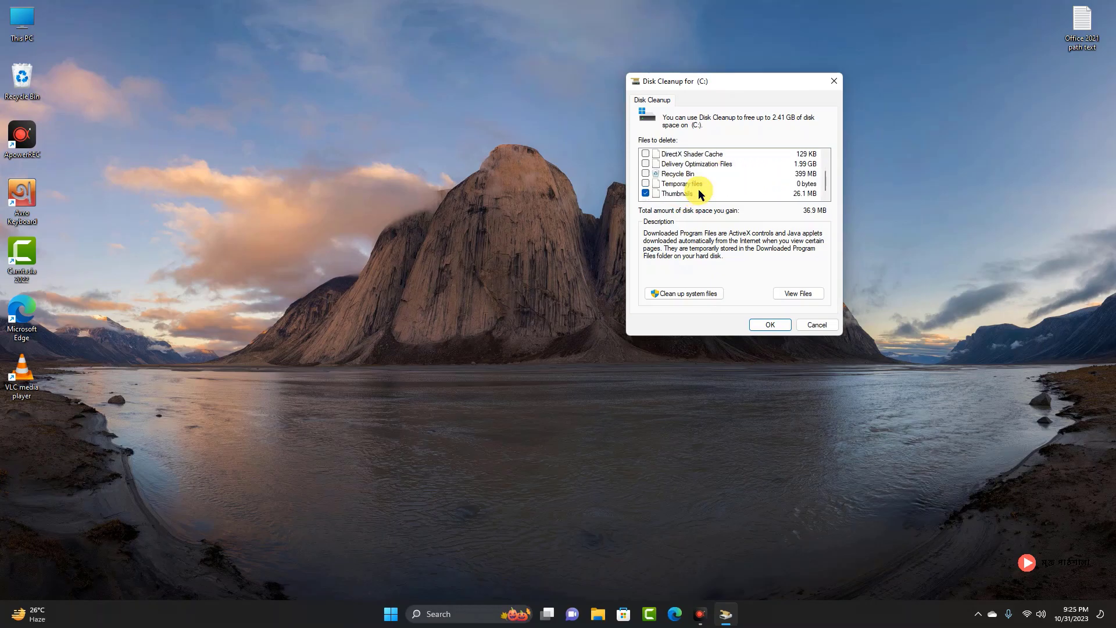
pyautogui.click(646, 183)
pyautogui.click(645, 173)
pyautogui.click(645, 164)
pyautogui.scroll(1, 656, 175)
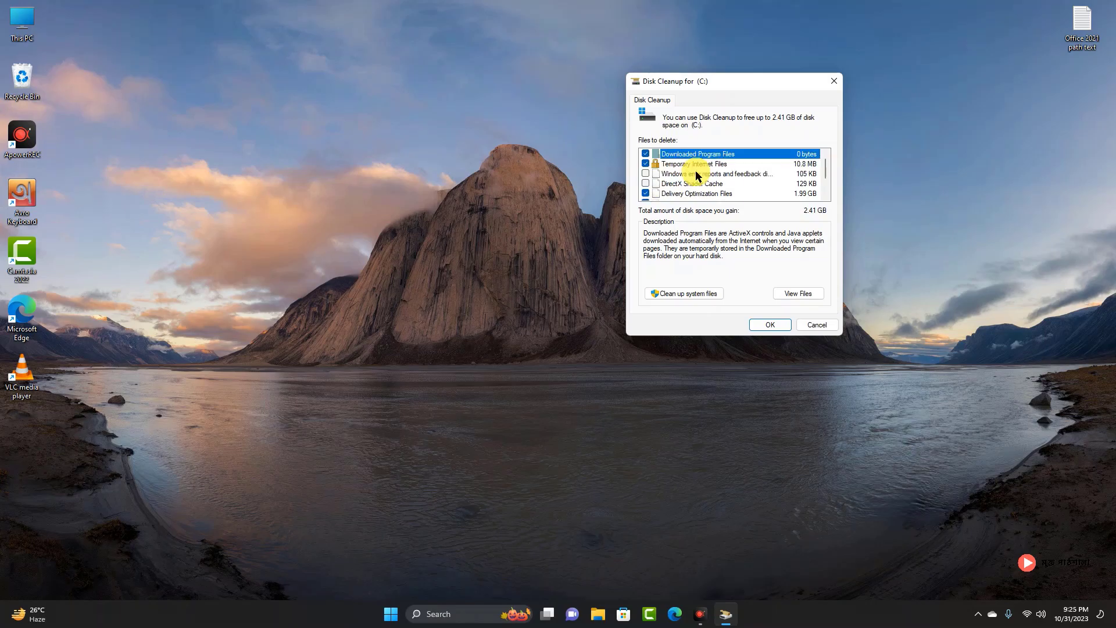
pyautogui.click(646, 174)
pyautogui.click(646, 183)
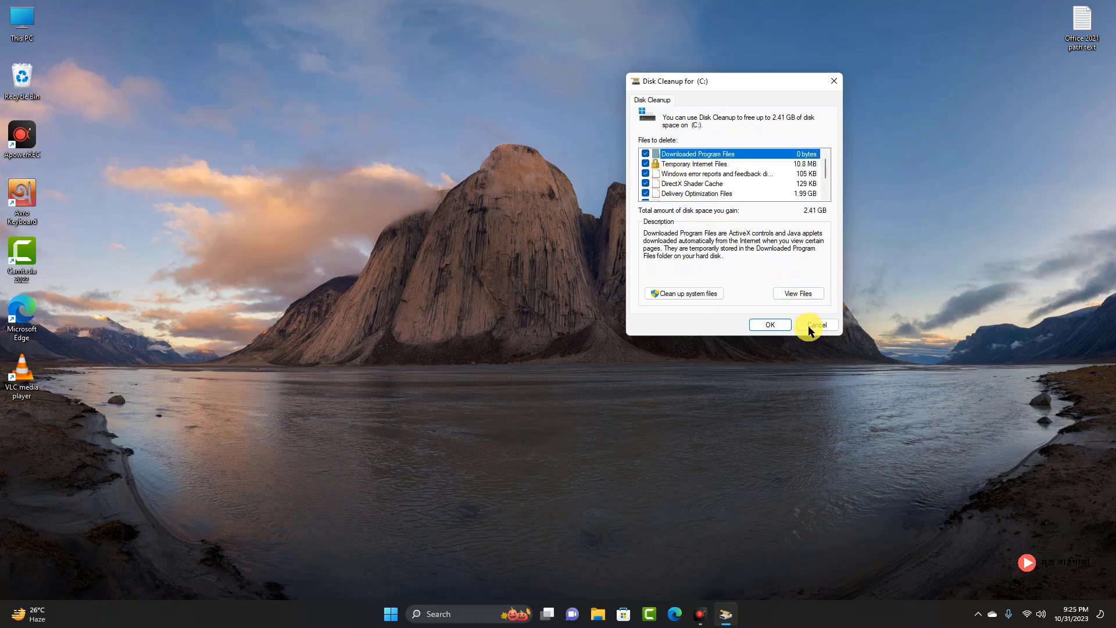
# Run the cleanup of drive C: and confirm the permanent deletion of the selected files
pyautogui.click(770, 324)
pyautogui.click(586, 312)
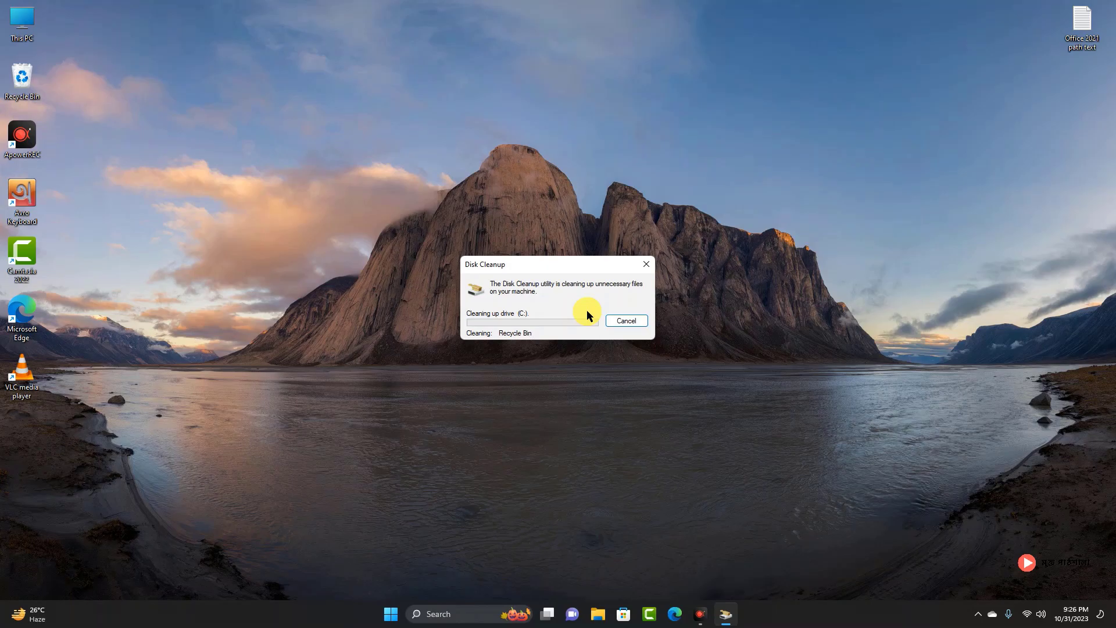
pyautogui.click(545, 344)
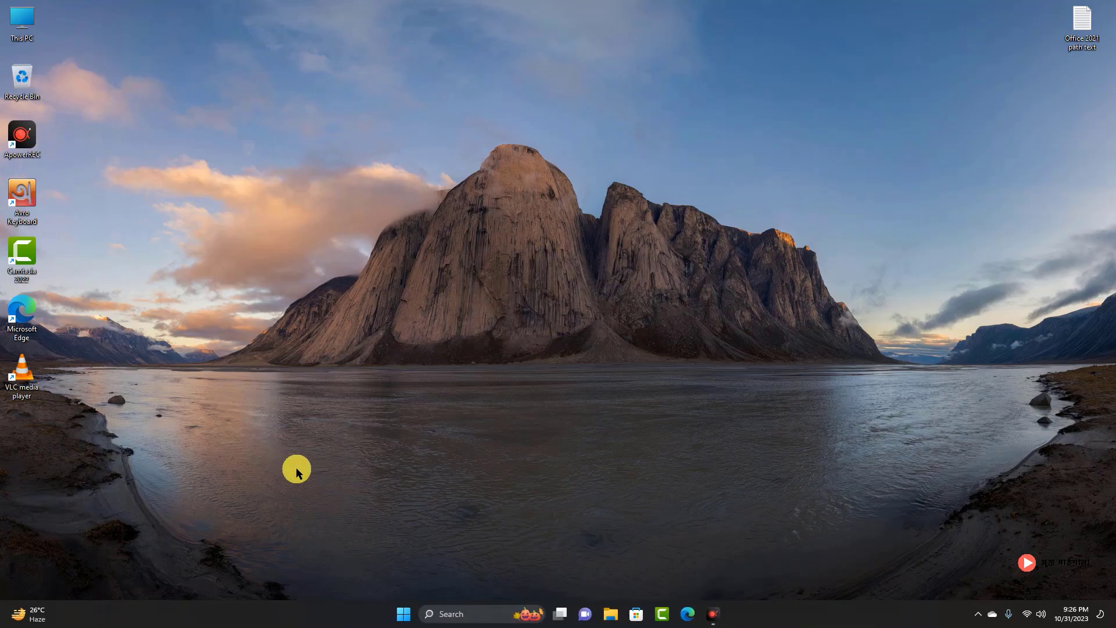
# Rerun cleanmgr to check what Disk Cleanup can remove from drive D:, and close it without cleaning
pyautogui.press('super')
pyautogui.click(309, 439)
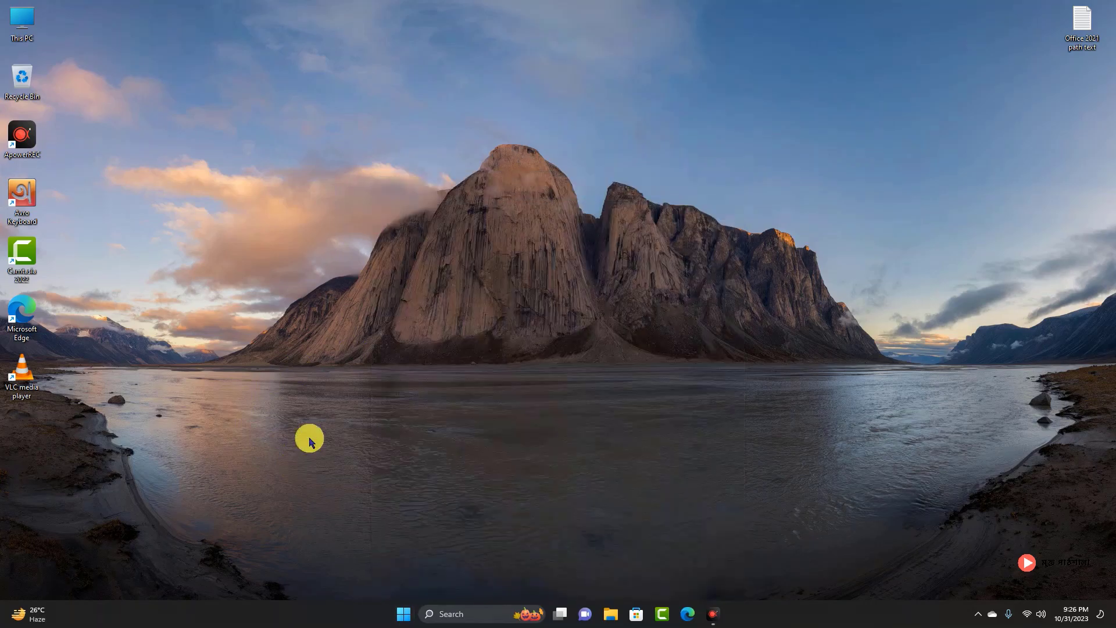
pyautogui.press('super+r')
pyautogui.click(112, 535)
pyautogui.click(107, 576)
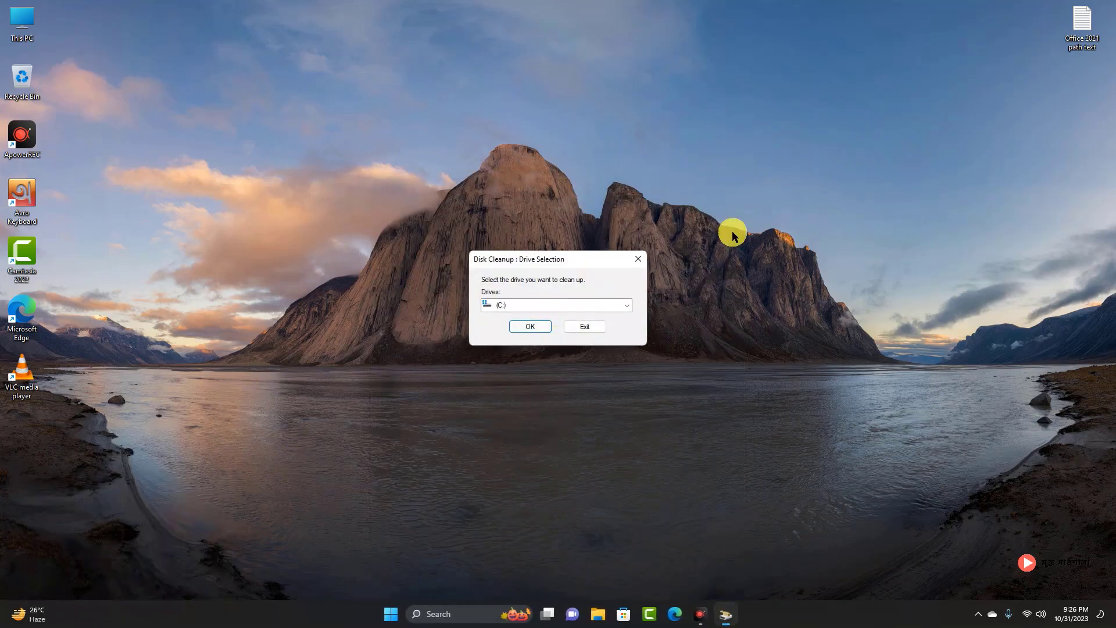
pyautogui.click(584, 305)
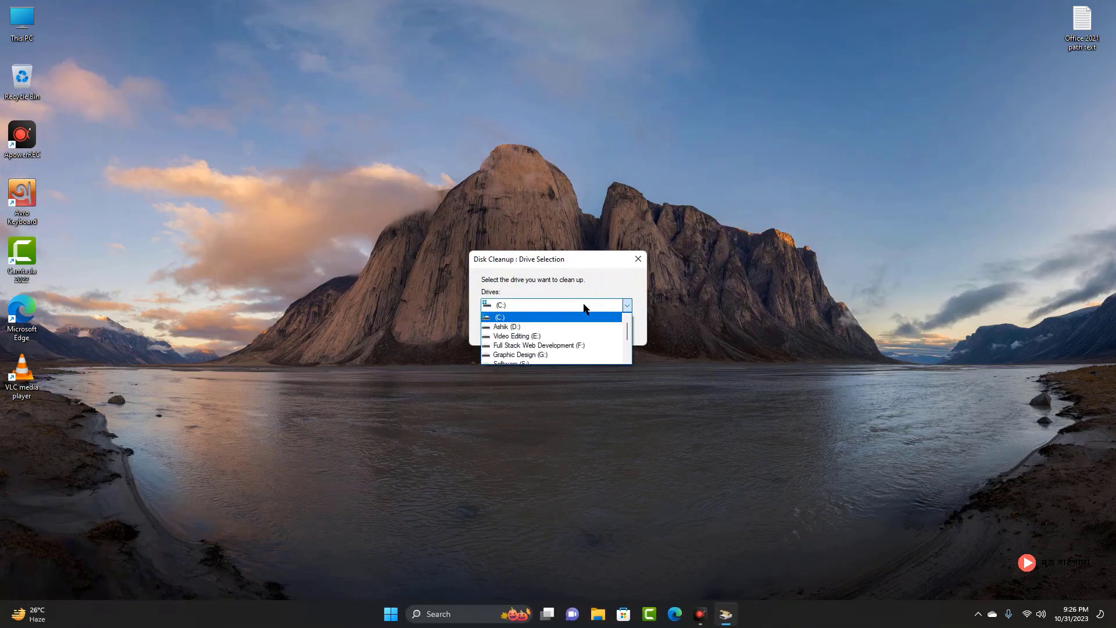
pyautogui.click(521, 326)
pyautogui.click(522, 323)
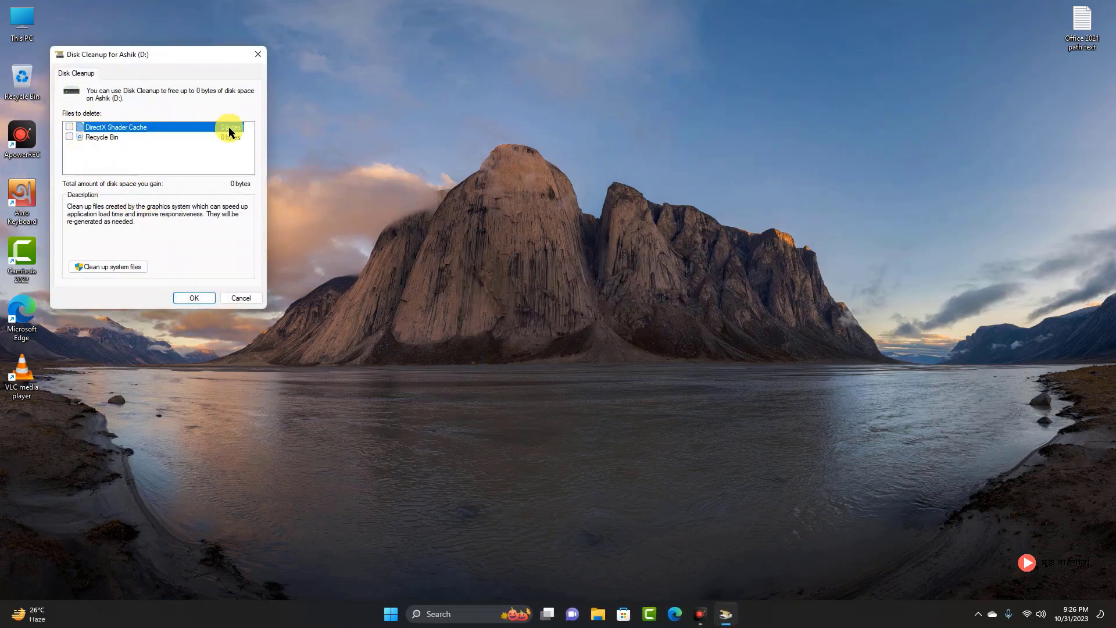
pyautogui.click(248, 301)
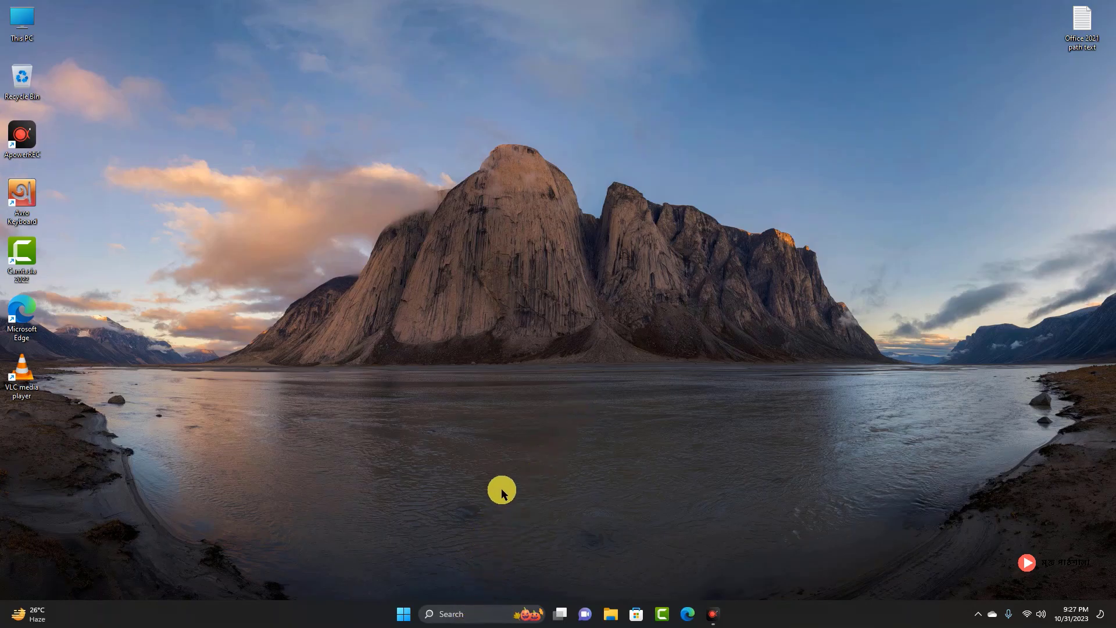
# Search Windows for "disk" and open Defragment and Optimize Drives
pyautogui.click(484, 615)
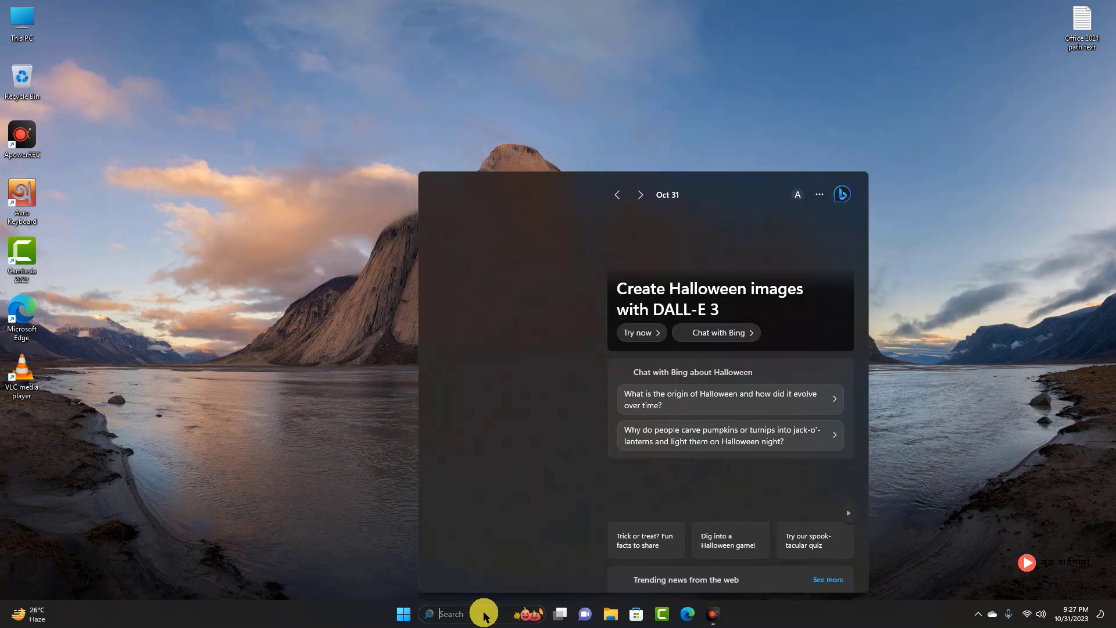
pyautogui.write('disk')
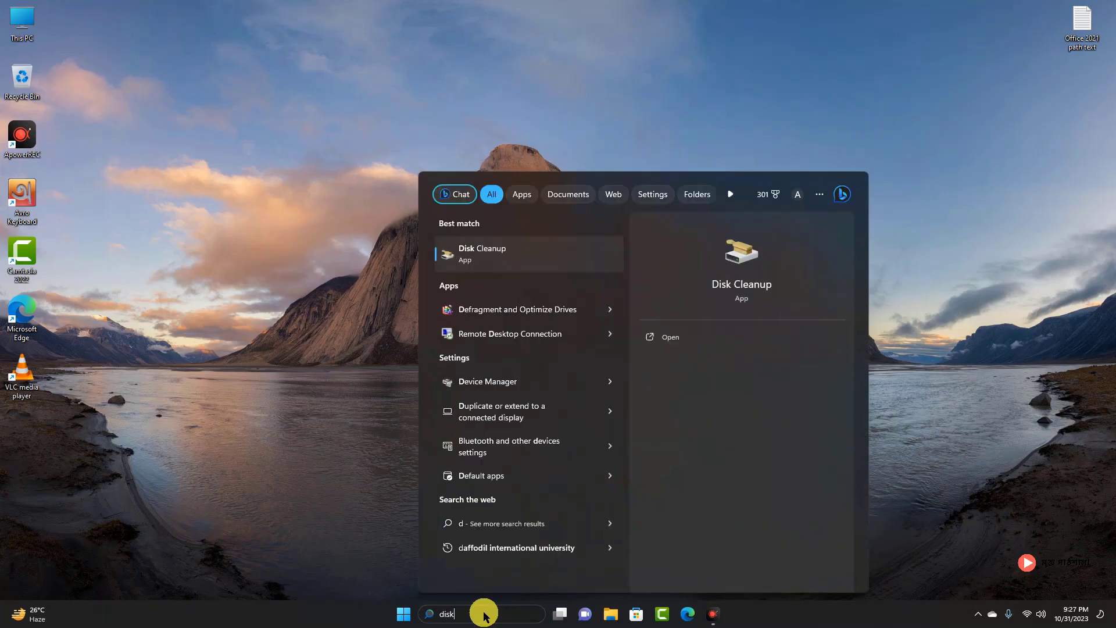
pyautogui.click(512, 315)
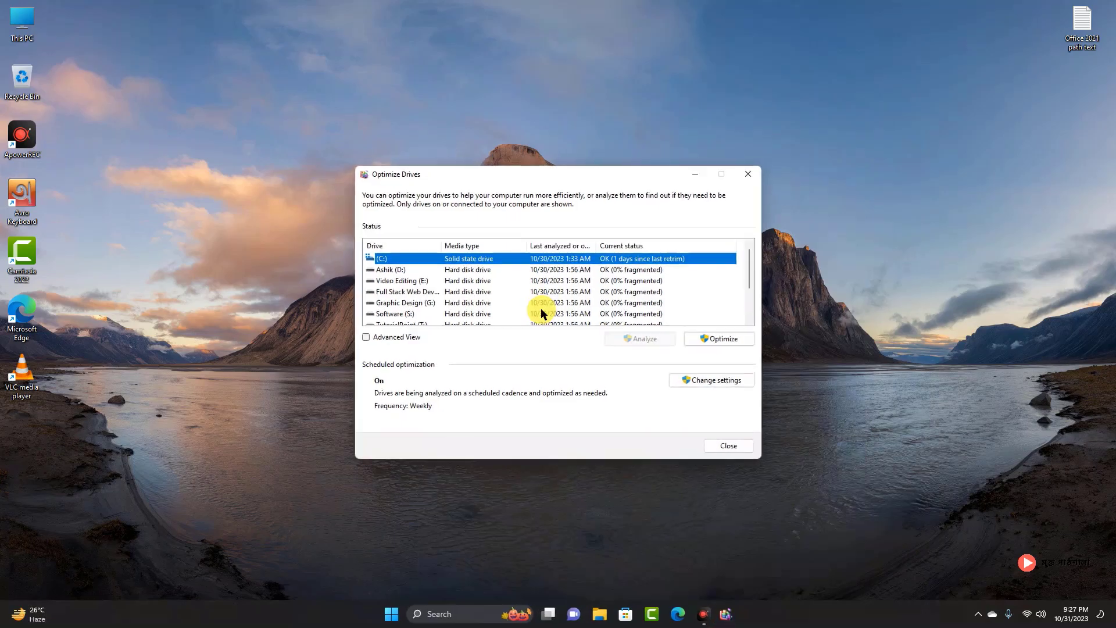
pyautogui.moveTo(536, 176); pyautogui.dragTo(501, 149)
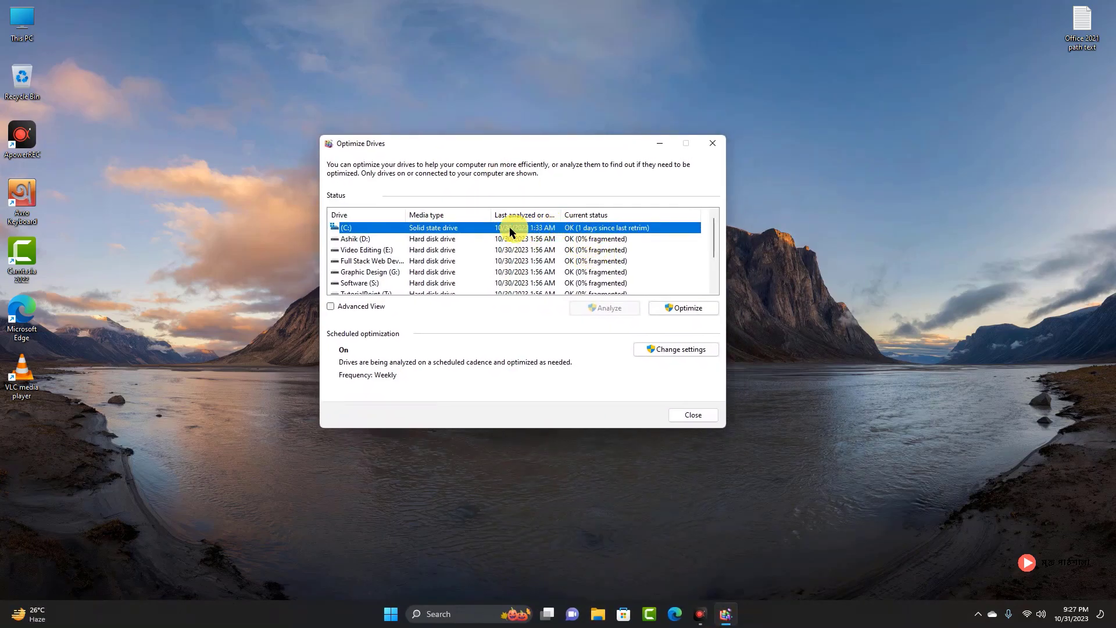
# Optimize drive C: and drive D:, and analyze drive D: for fragmentation
pyautogui.click(678, 309)
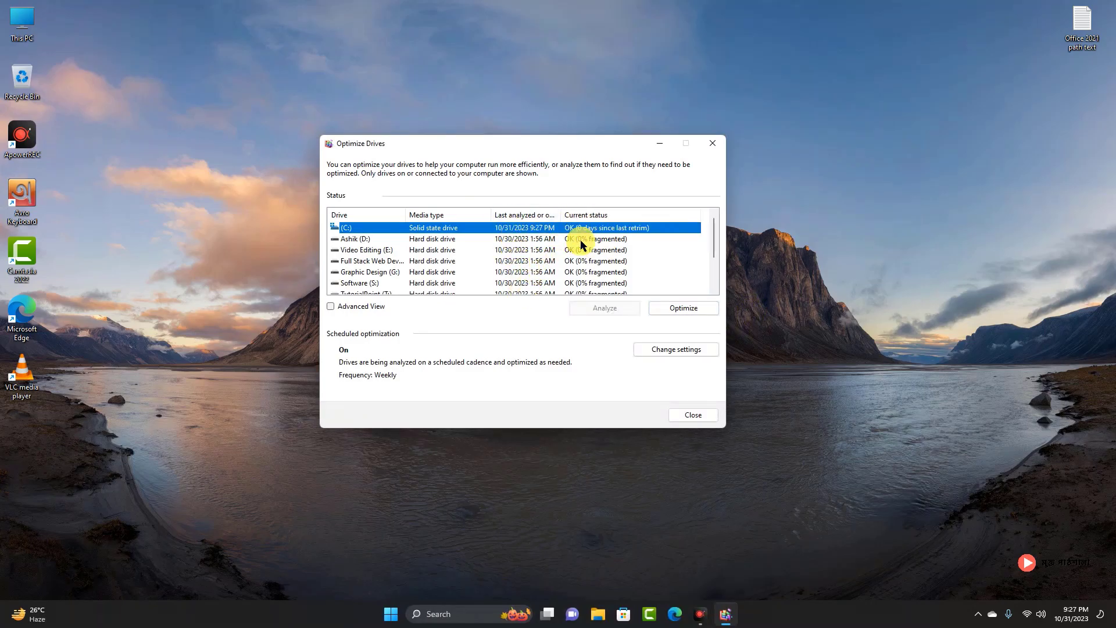
pyautogui.click(580, 240)
pyautogui.click(681, 307)
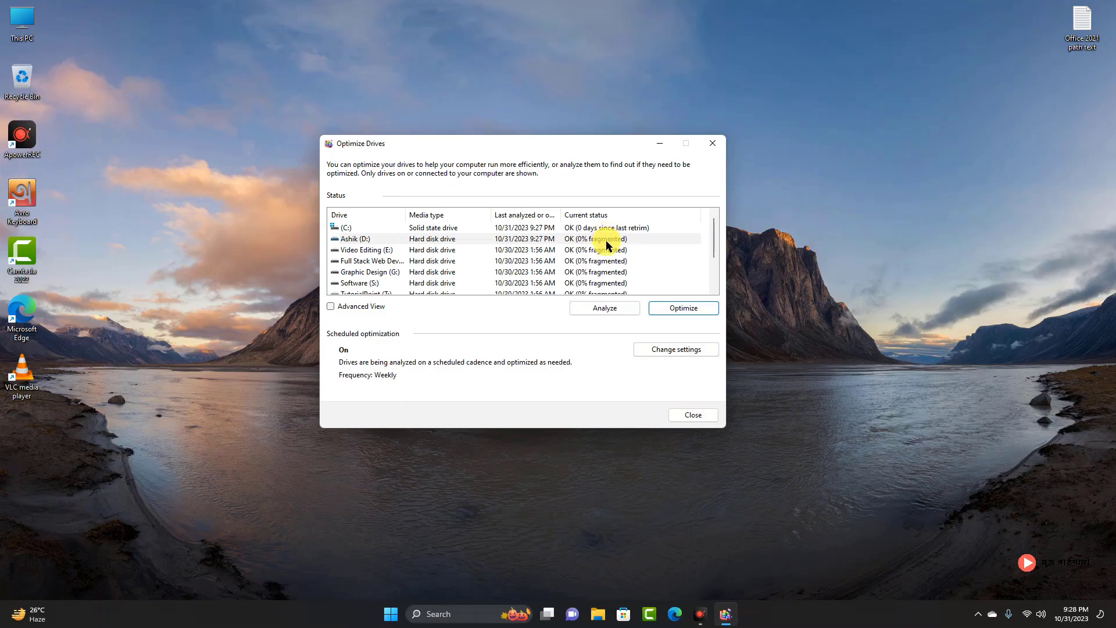
pyautogui.click(614, 308)
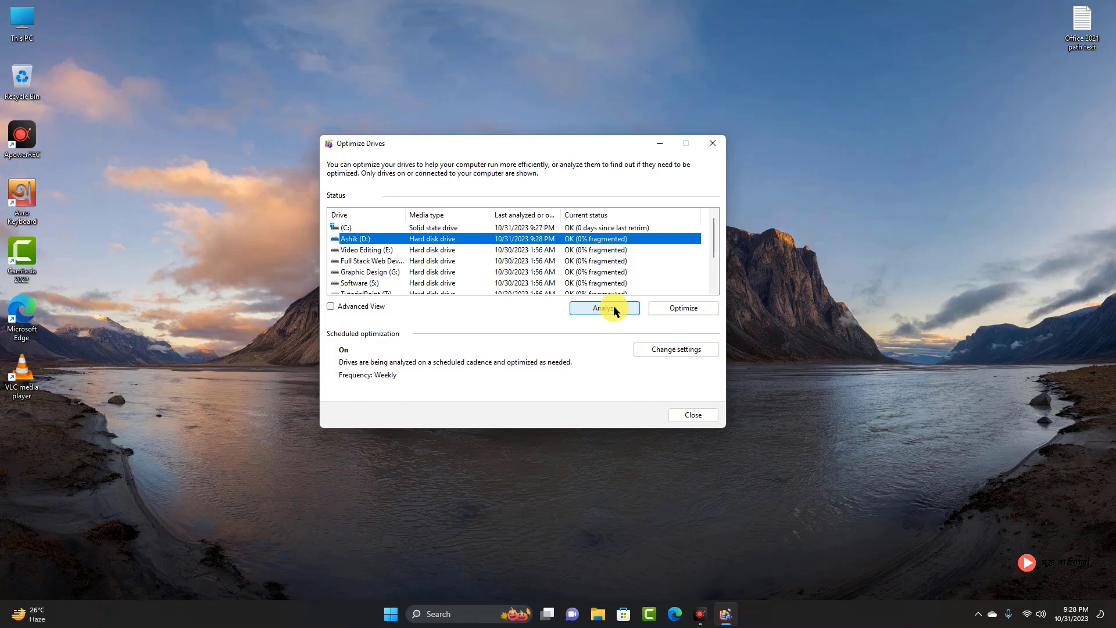
# Select the Video Editing (E:) drive and review the optimization status of the remaining drives in the list
pyautogui.click(629, 251)
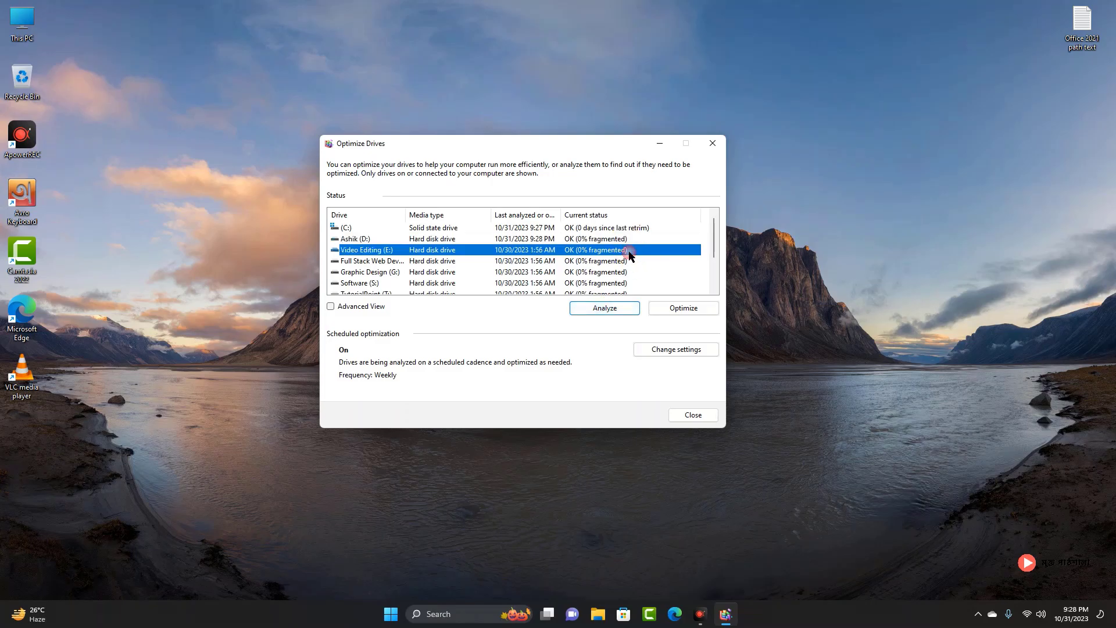
pyautogui.click(665, 309)
pyautogui.scroll(-2, 613, 253)
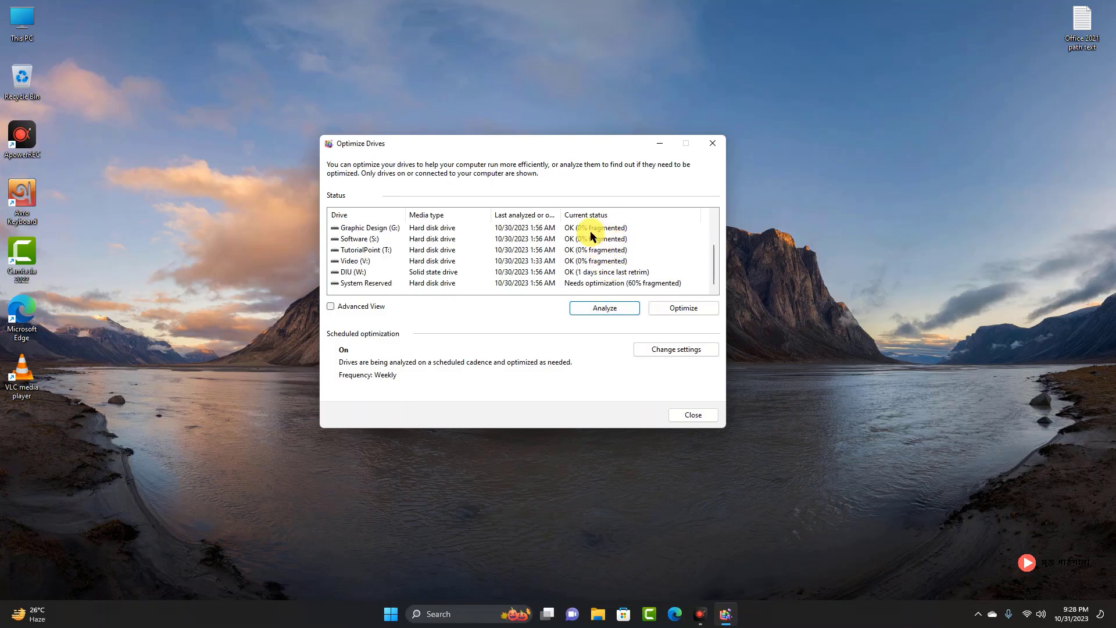
# View the scheduled optimization settings, dismiss them without changes, and close Optimize Drives
pyautogui.click(682, 350)
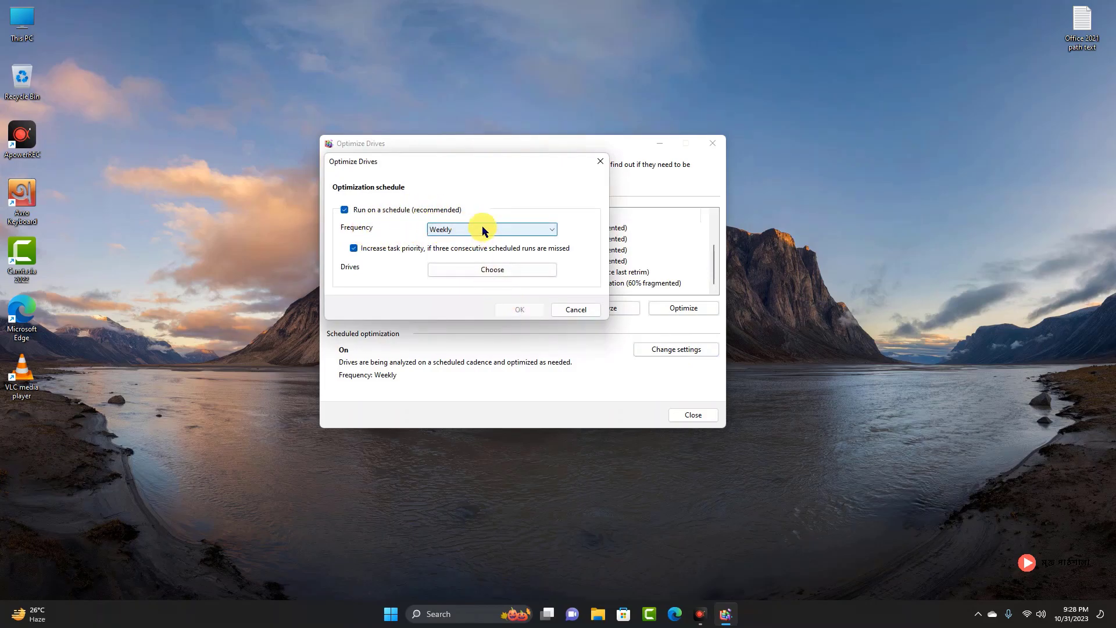
pyautogui.click(569, 310)
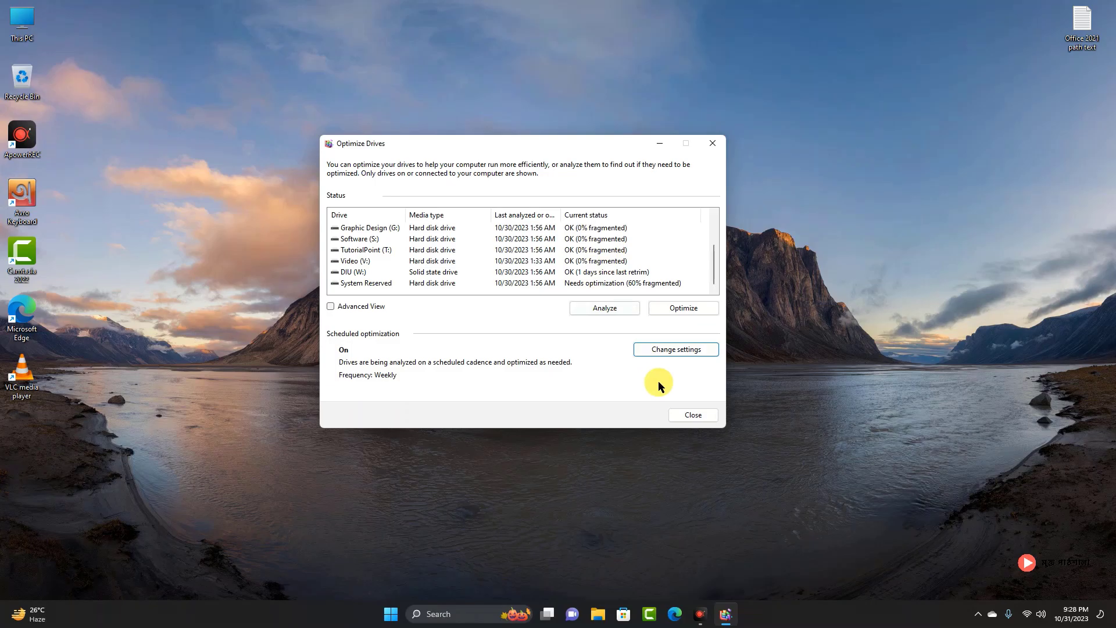
pyautogui.click(686, 415)
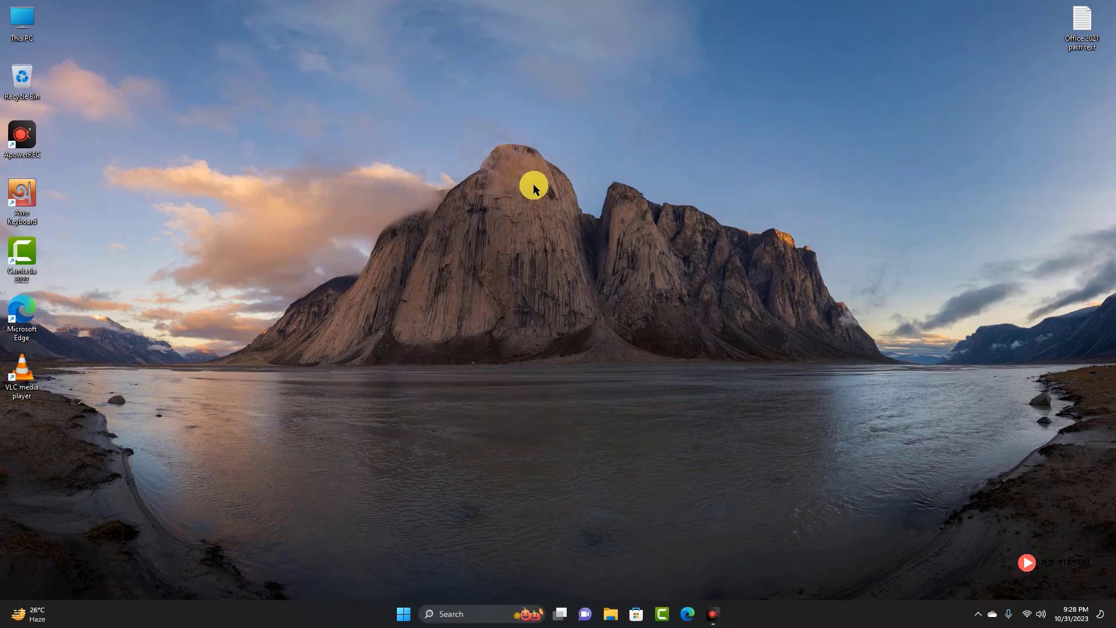